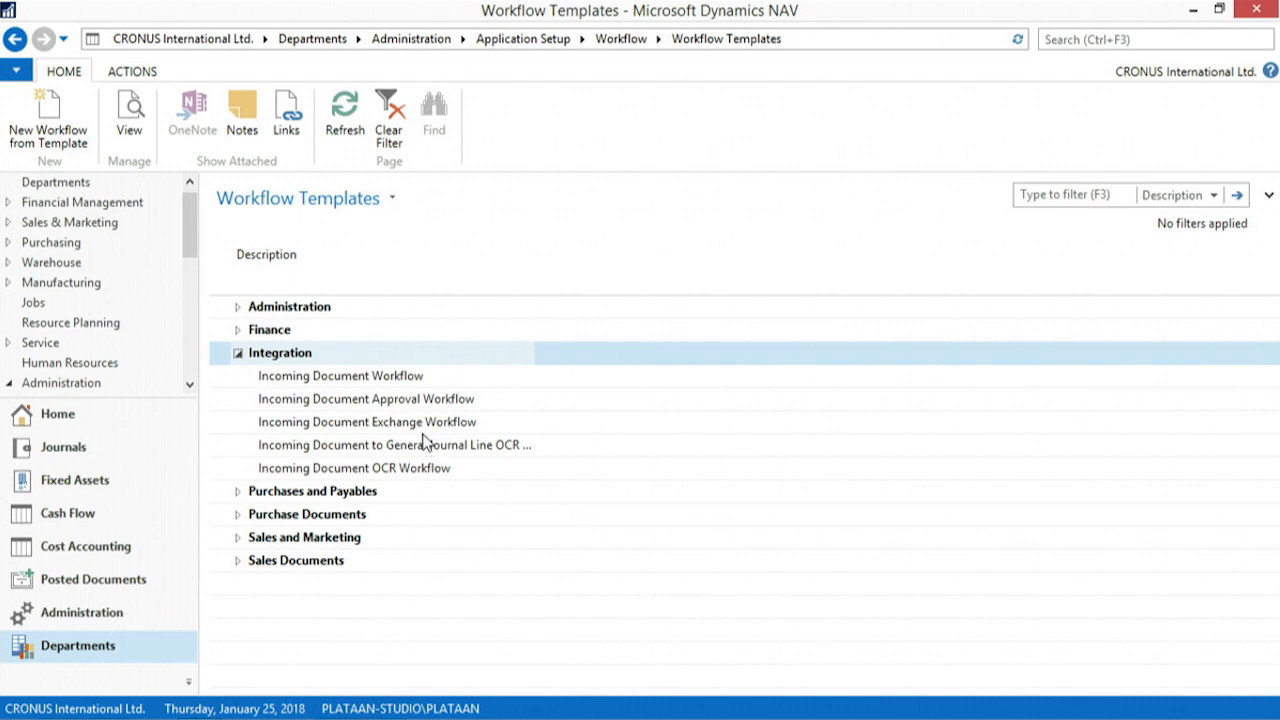
- Open the Incoming Document Workflow template under Integration and view the options of its notification response
left_click(376, 381)
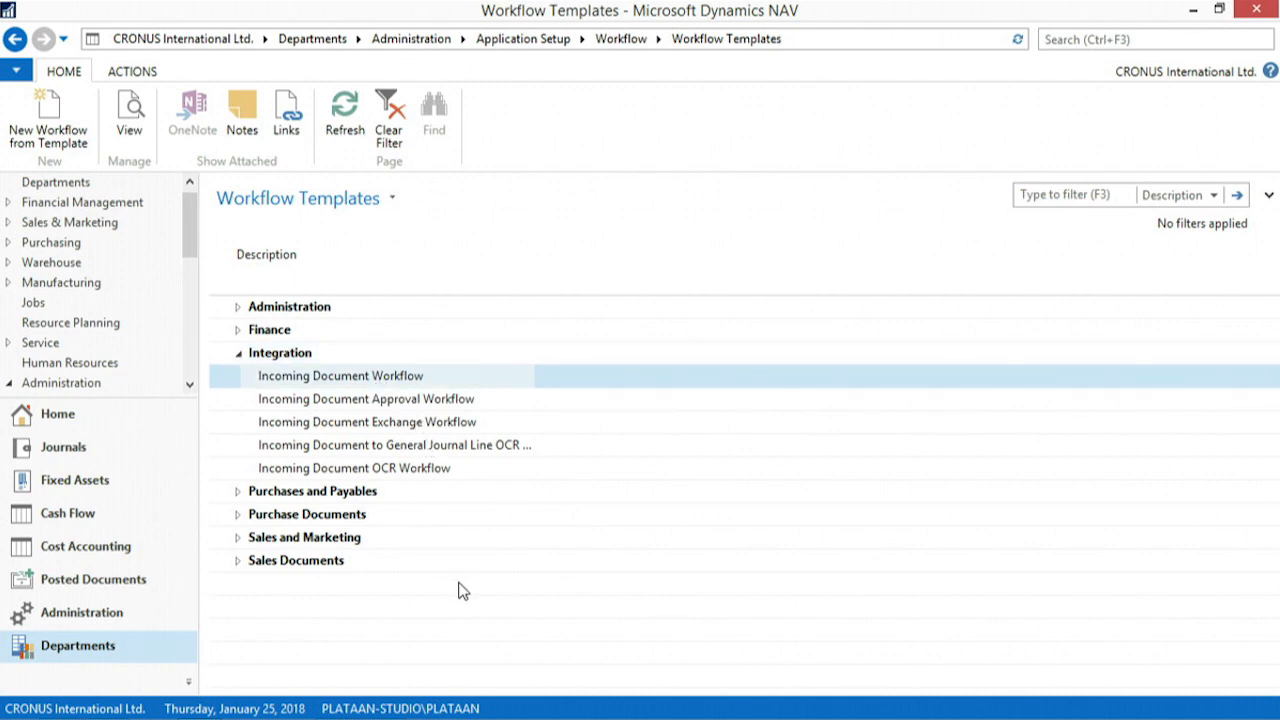
double_click(378, 378)
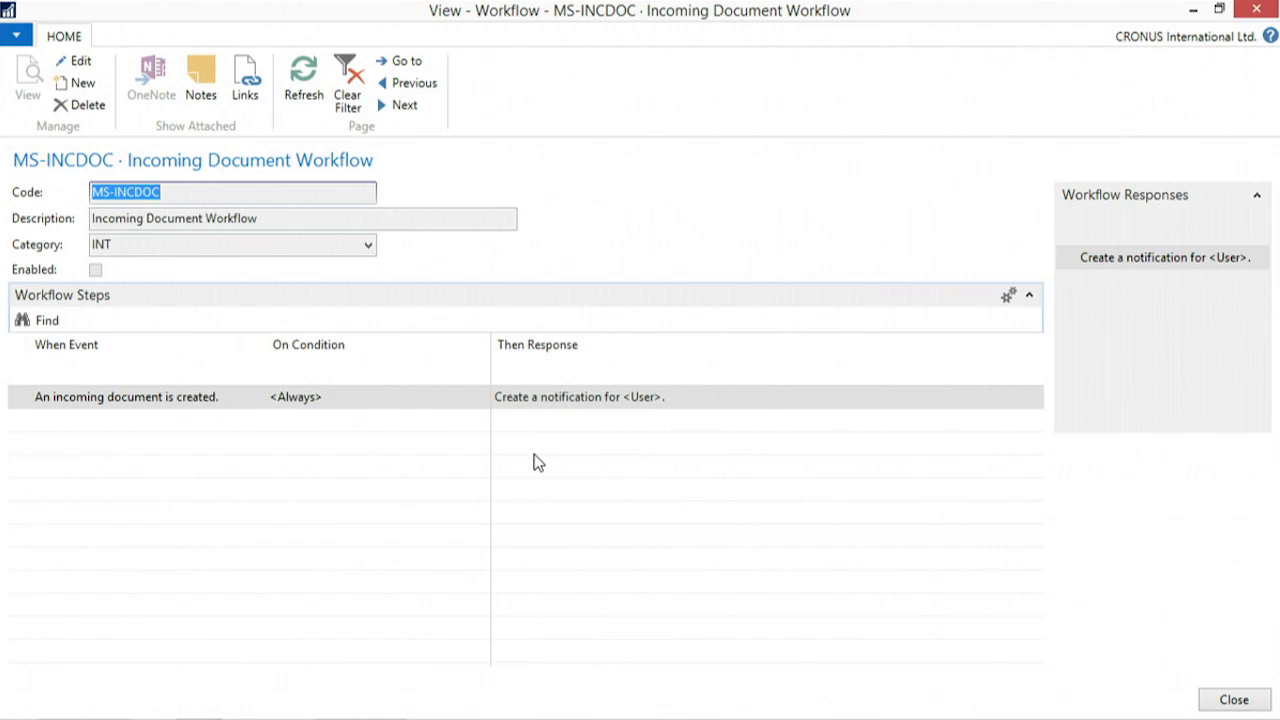
left_click(551, 397)
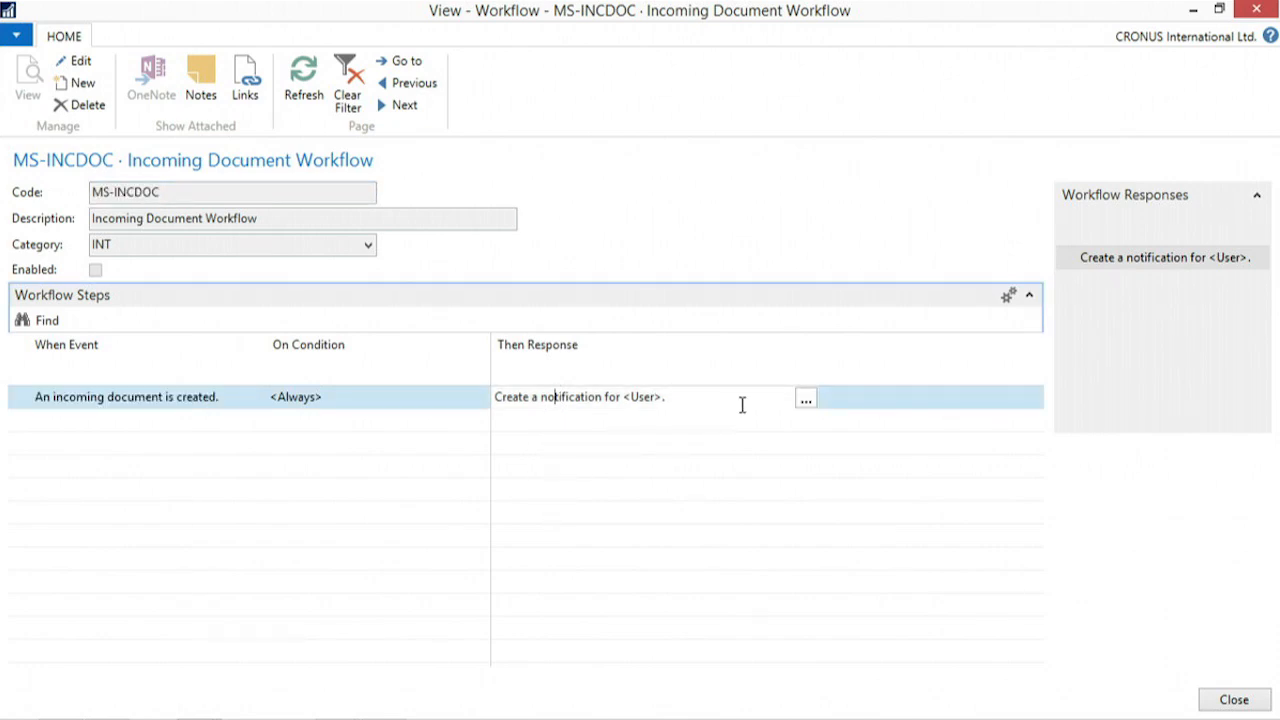
left_click(806, 402)
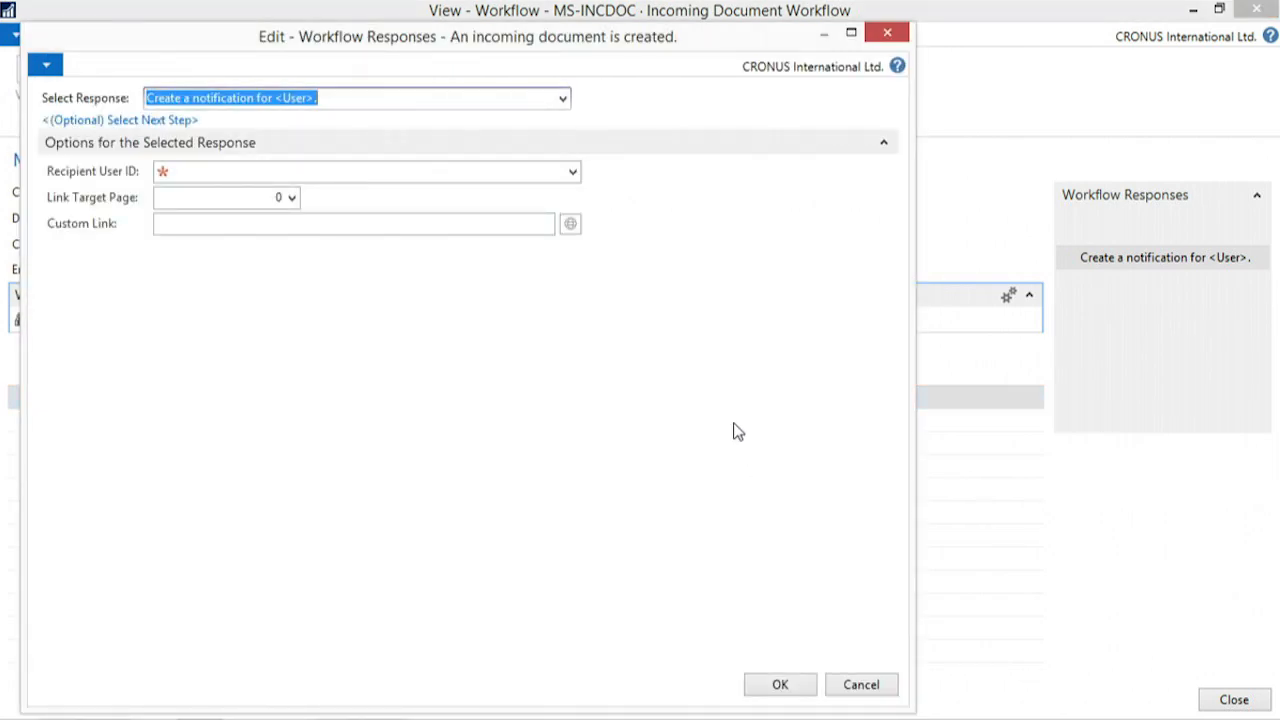
- Try to assign the second listed user as recipient of the template's notification response, discard the edit and close the template
left_click(572, 172)
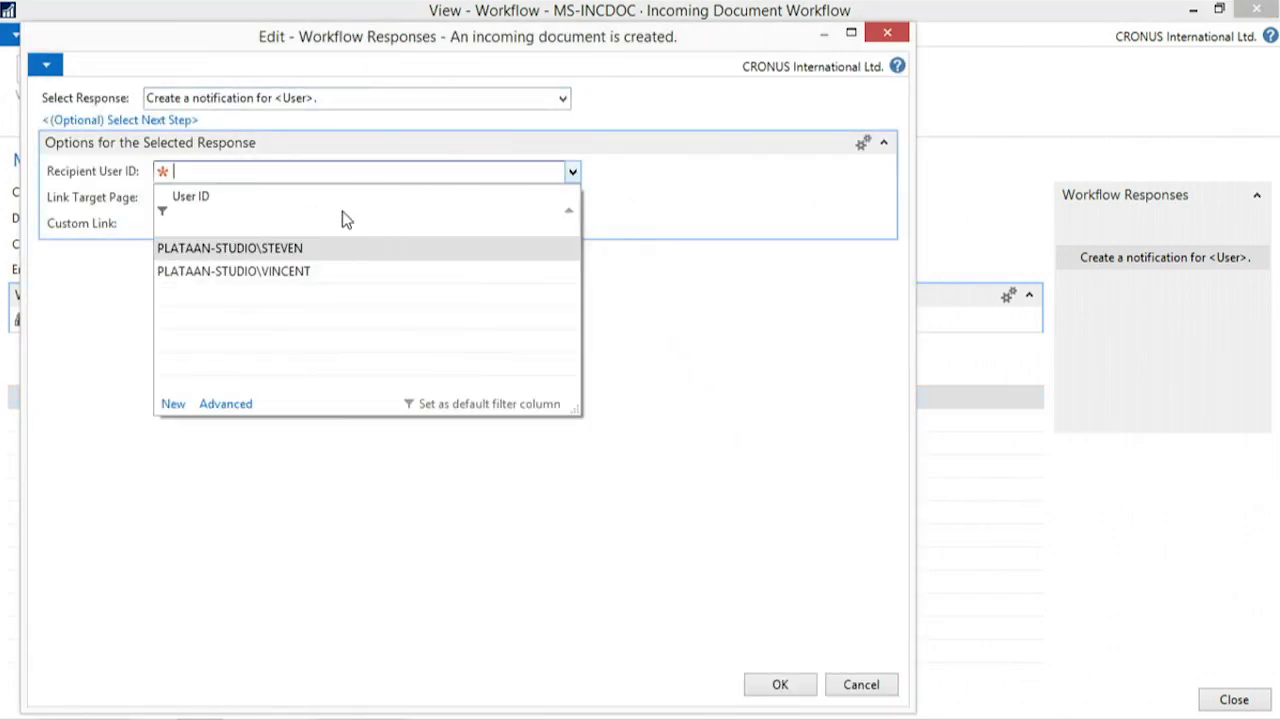
left_click(300, 271)
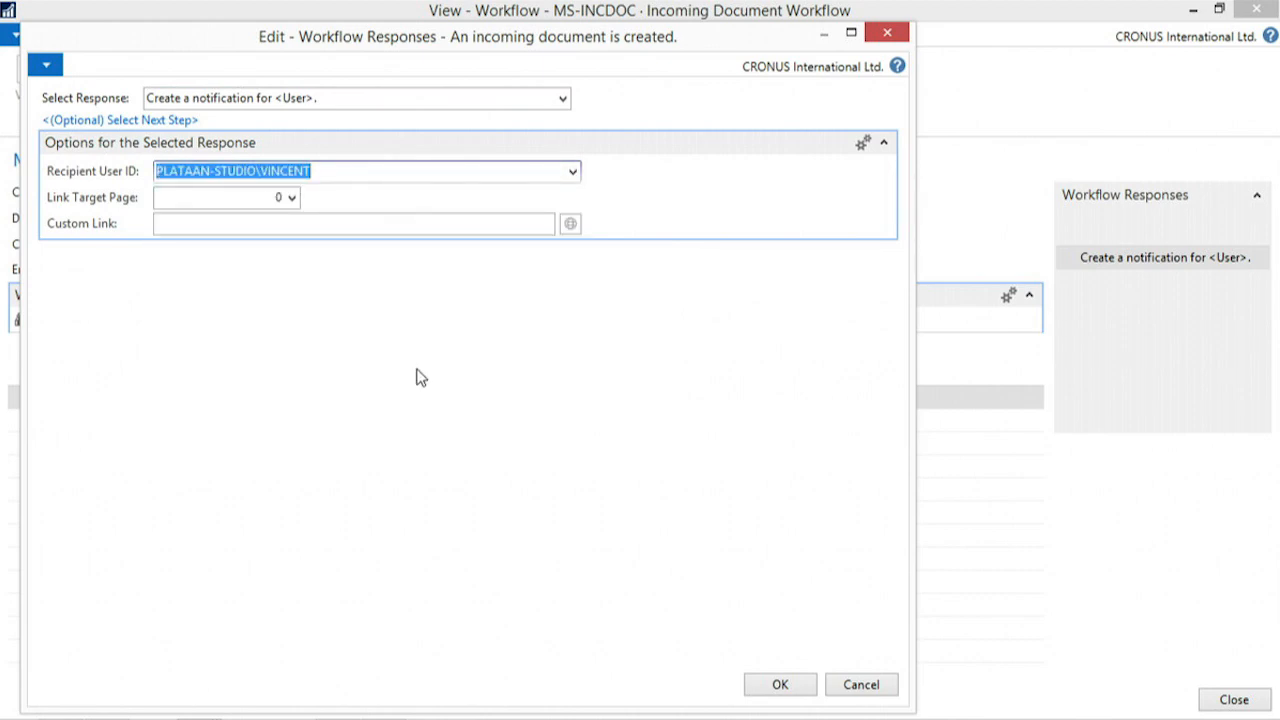
left_click(803, 690)
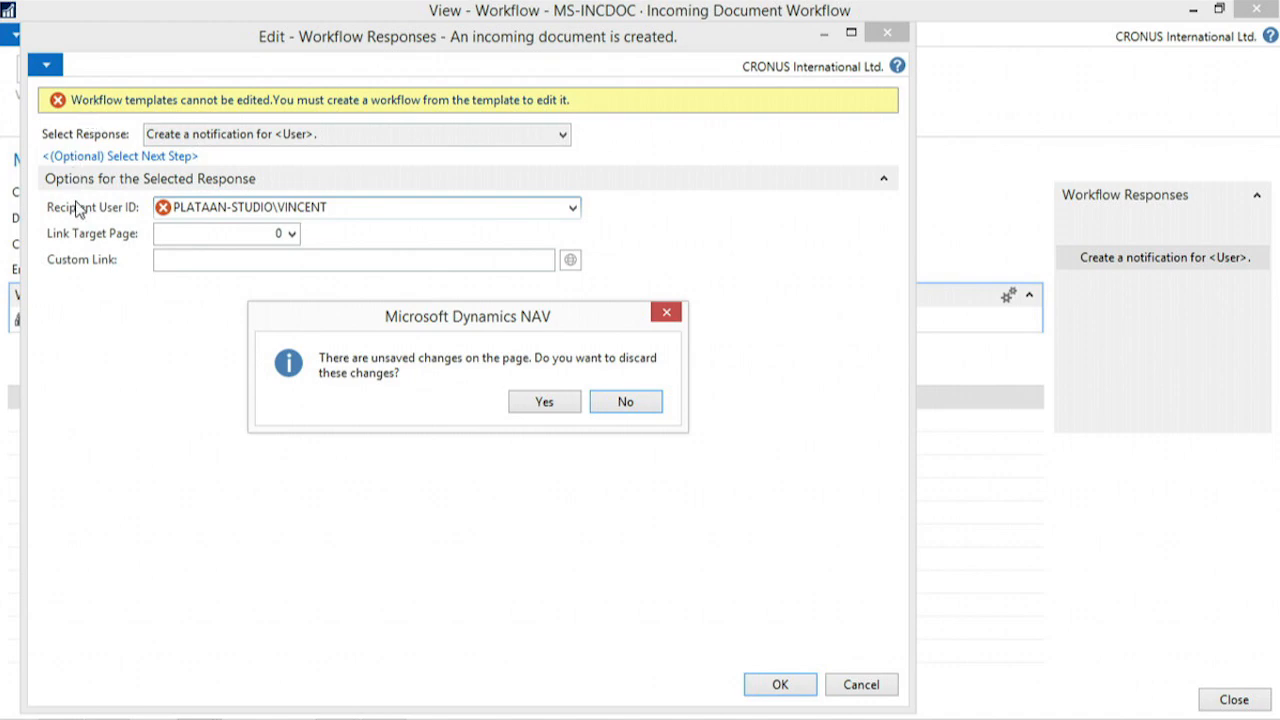
key("Escape")
key("Escape")
left_click(534, 404)
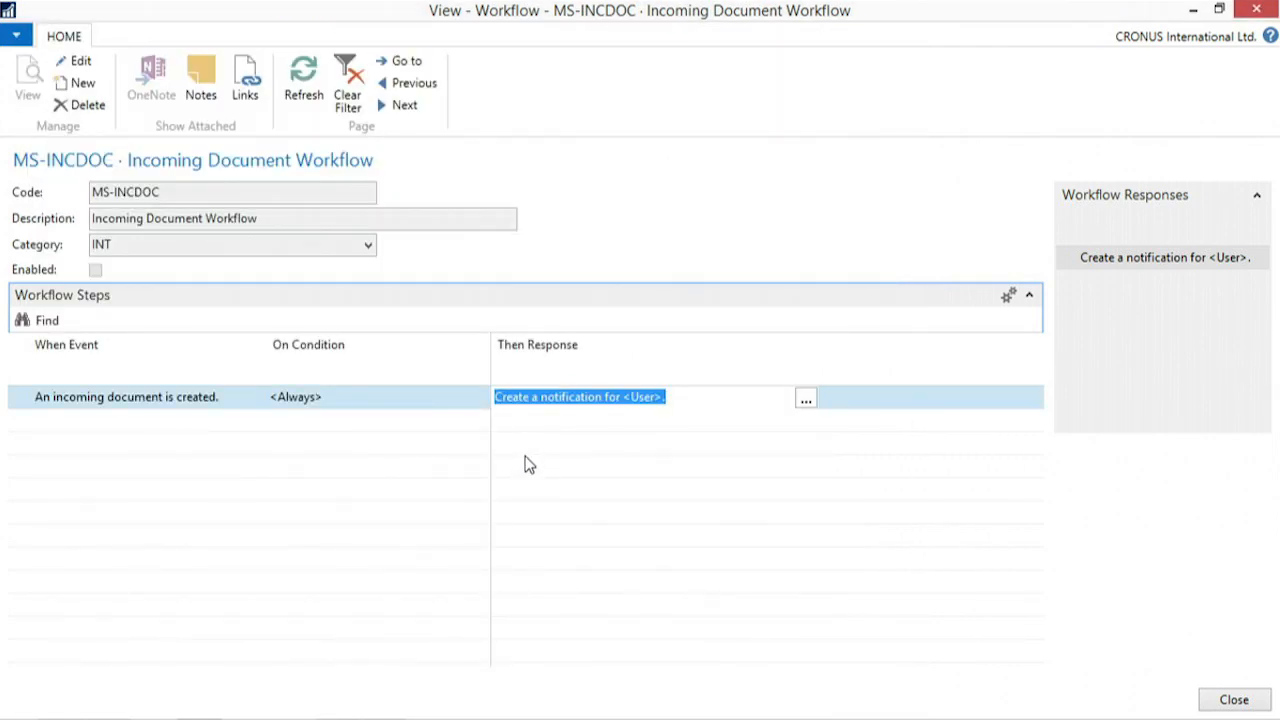
key("Escape")
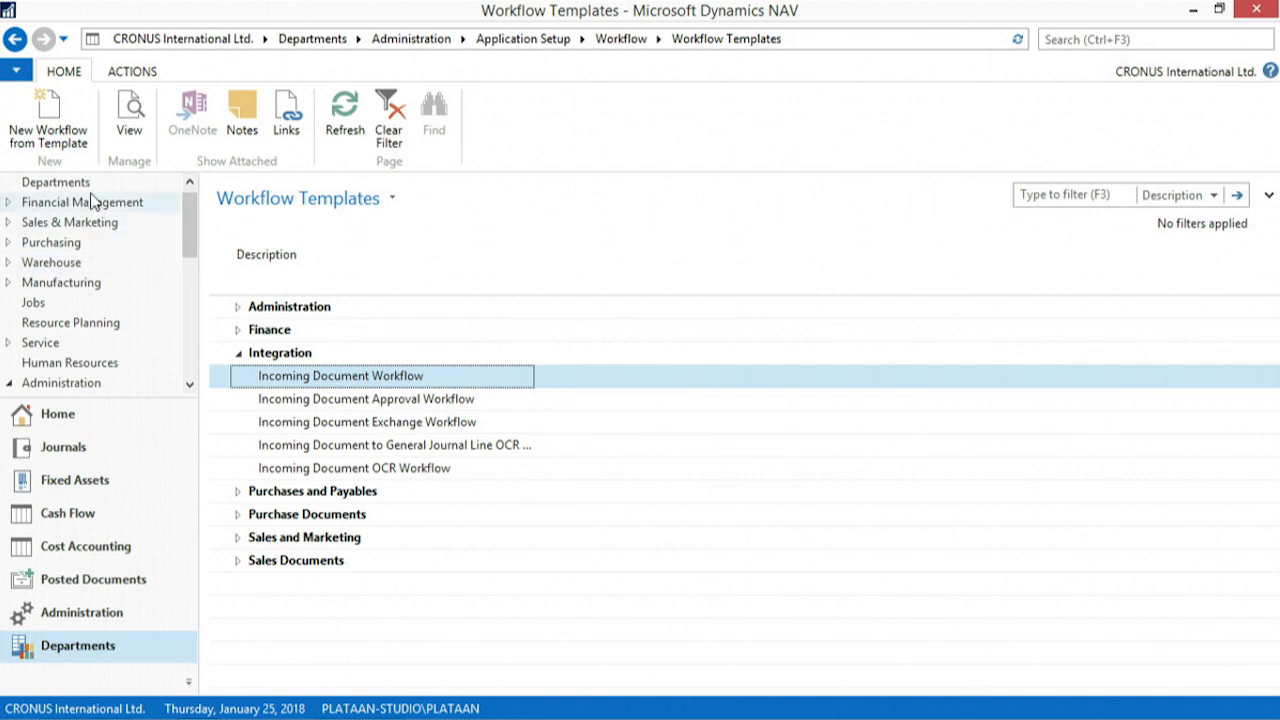
- Create an enabled workflow from the Incoming Document Workflow template that notifies the second listed user when an incoming document is created
left_click(57, 128)
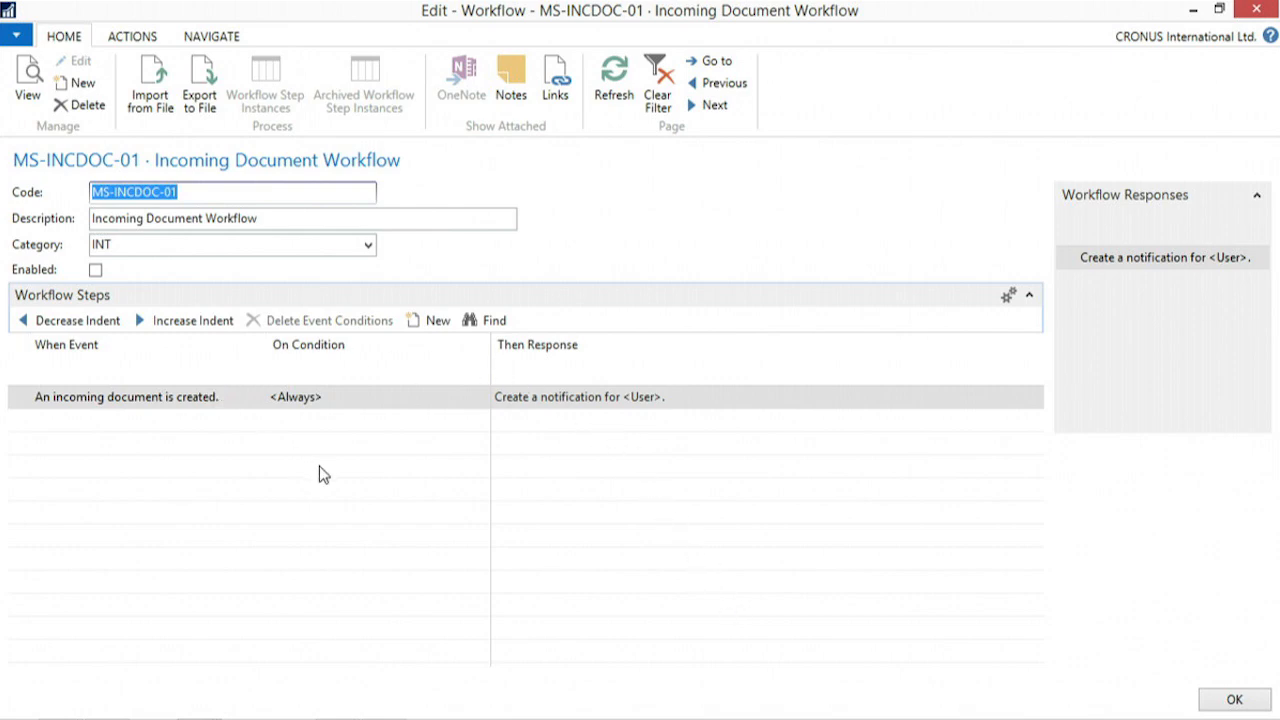
left_click(650, 400)
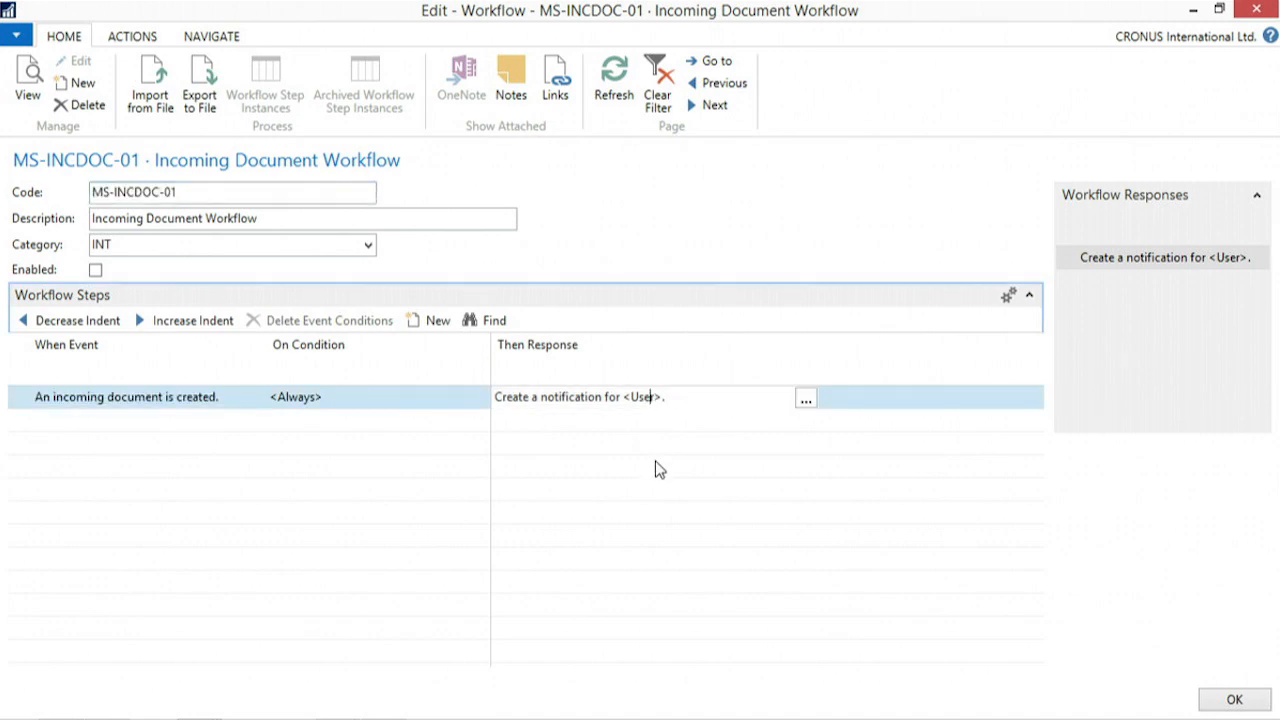
left_click(806, 400)
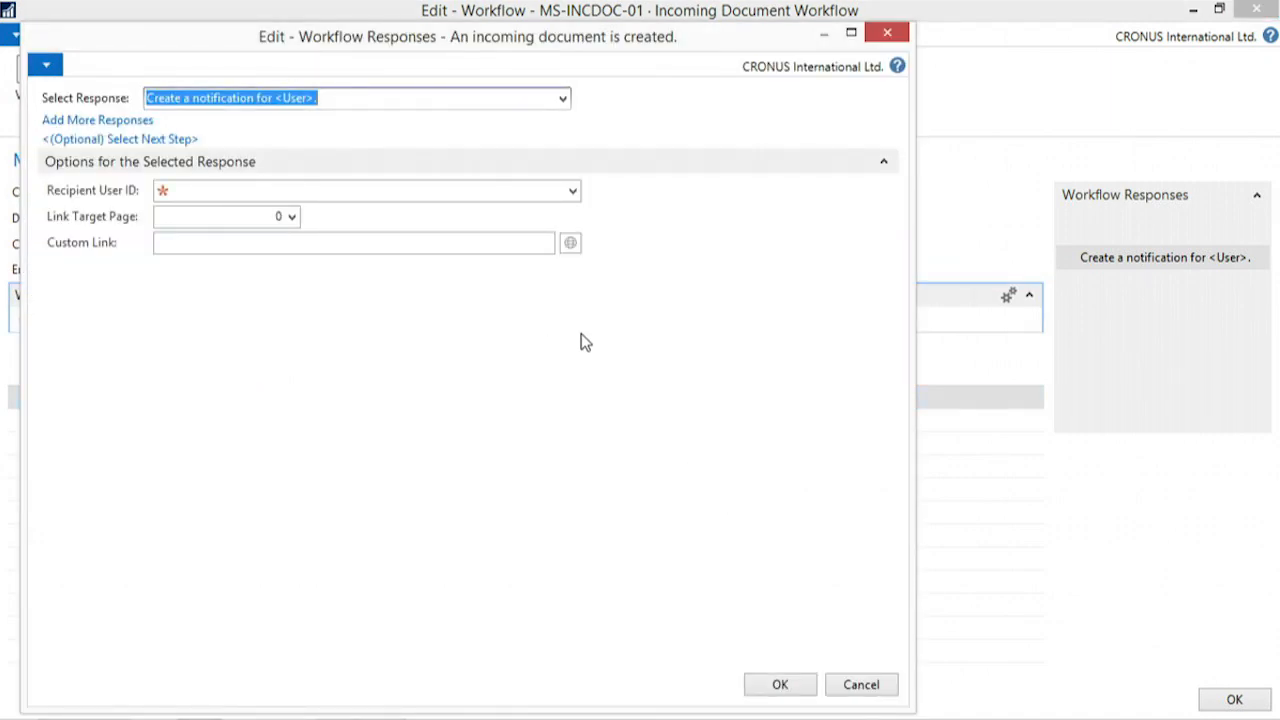
left_click(573, 192)
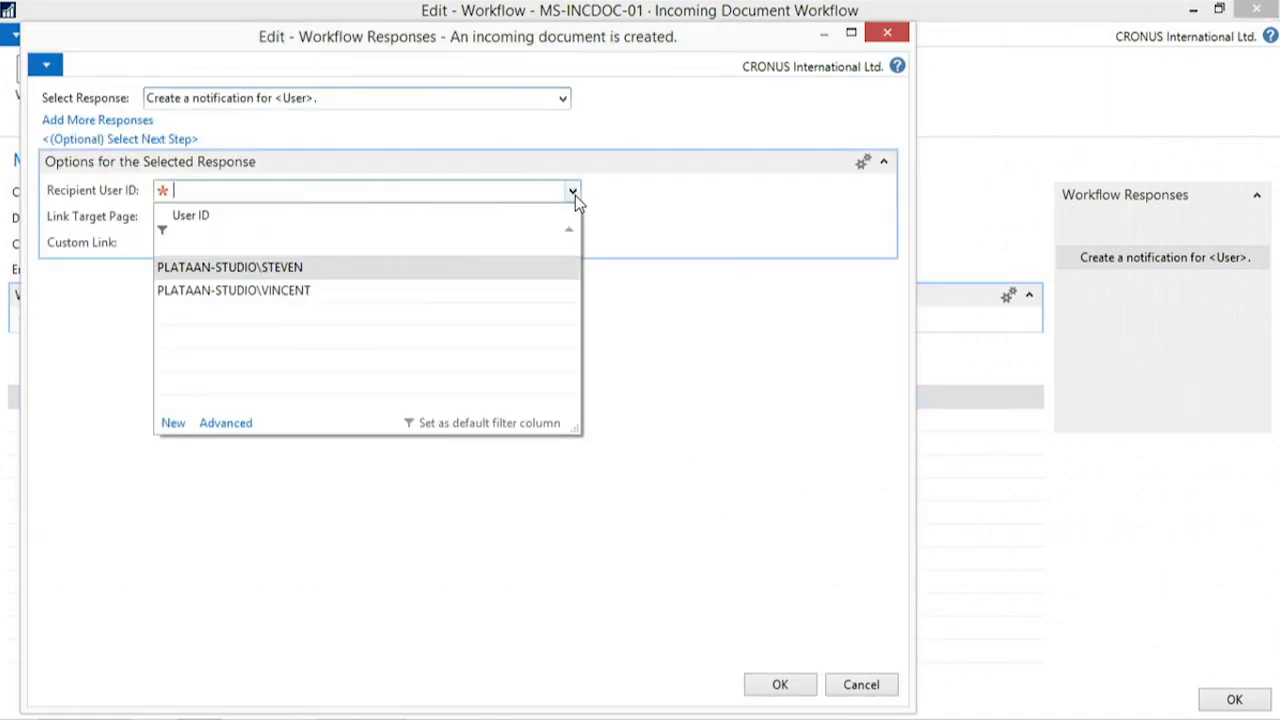
left_click(233, 296)
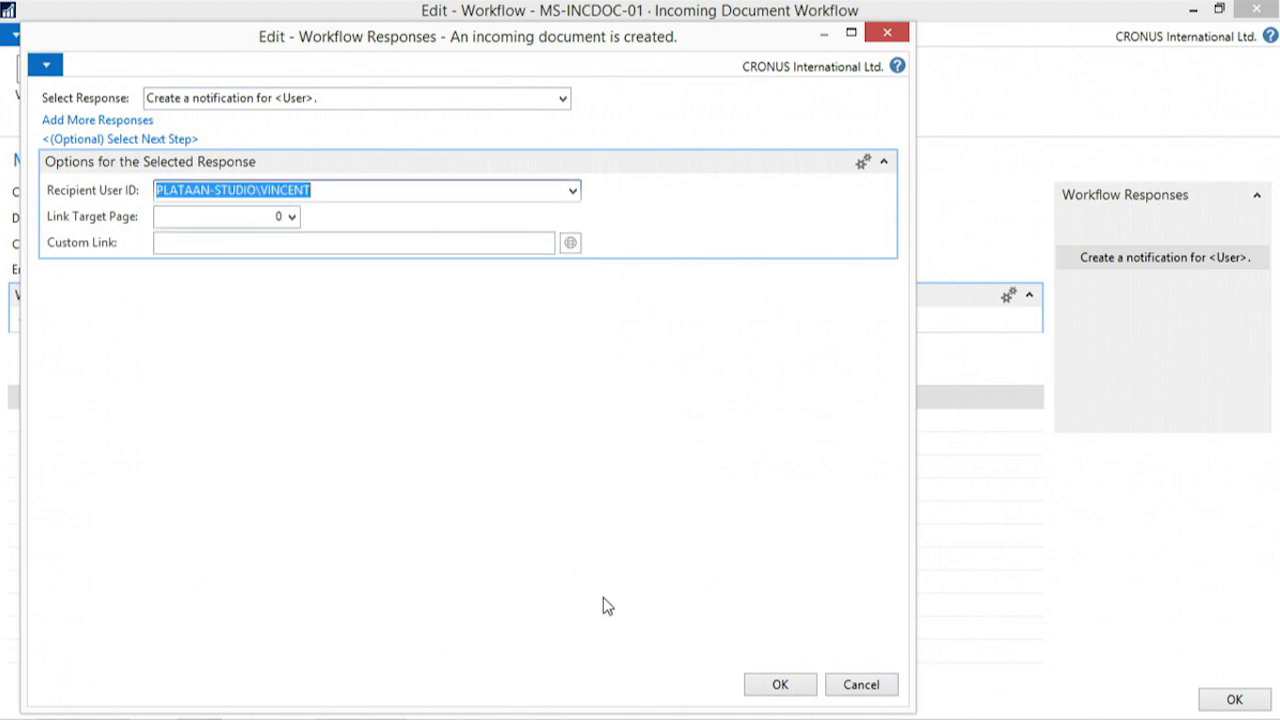
left_click(800, 688)
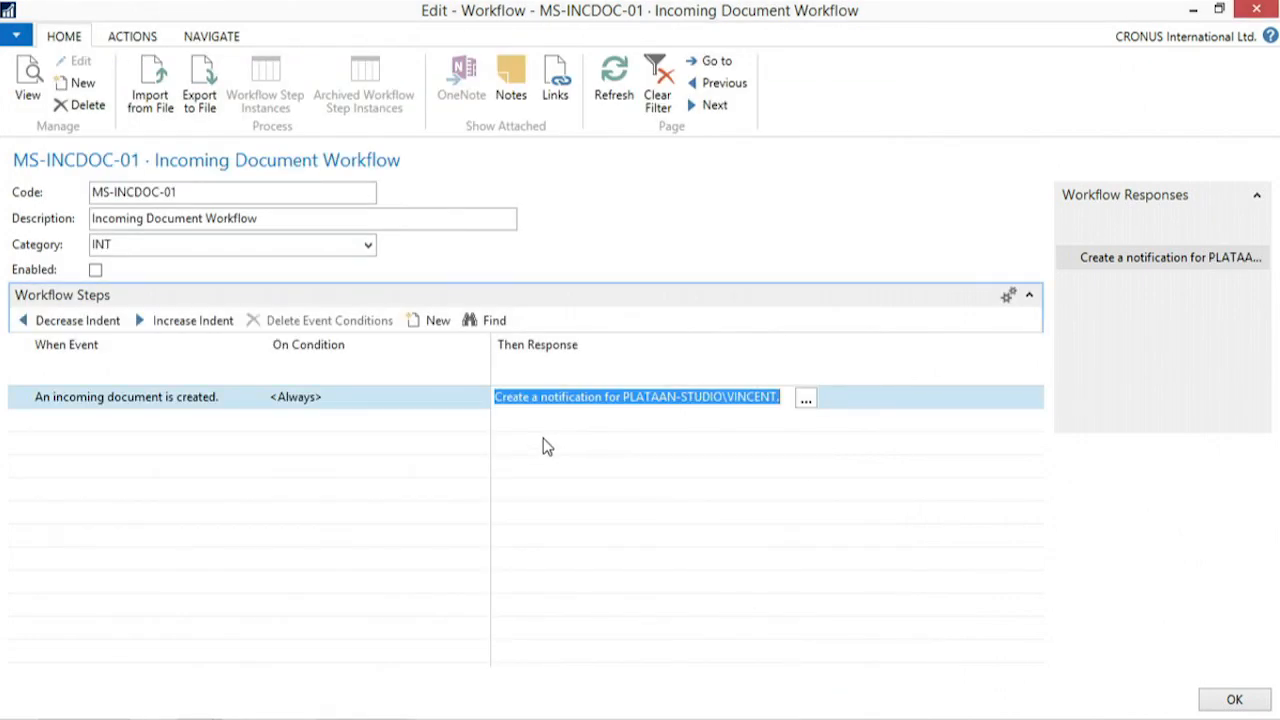
left_click(95, 270)
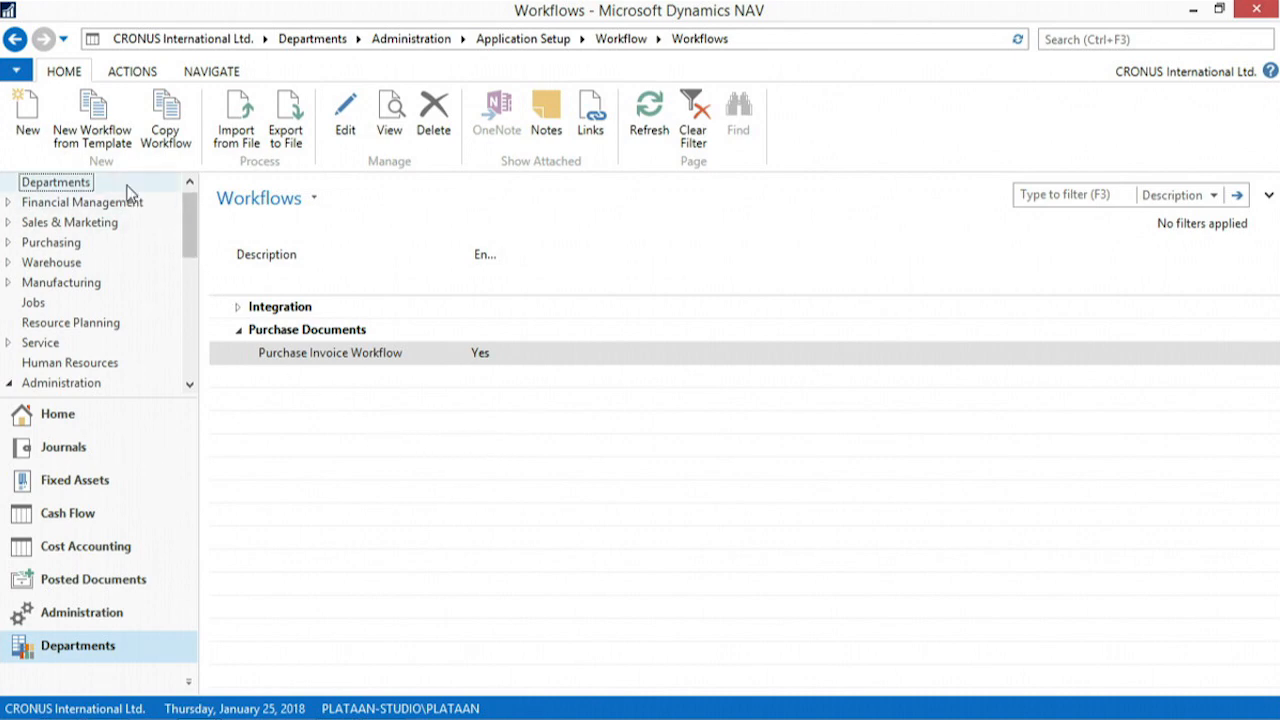
- Create a new blank workflow with code ITEM01, description "Item modifications" and category INVENT
left_click(28, 128)
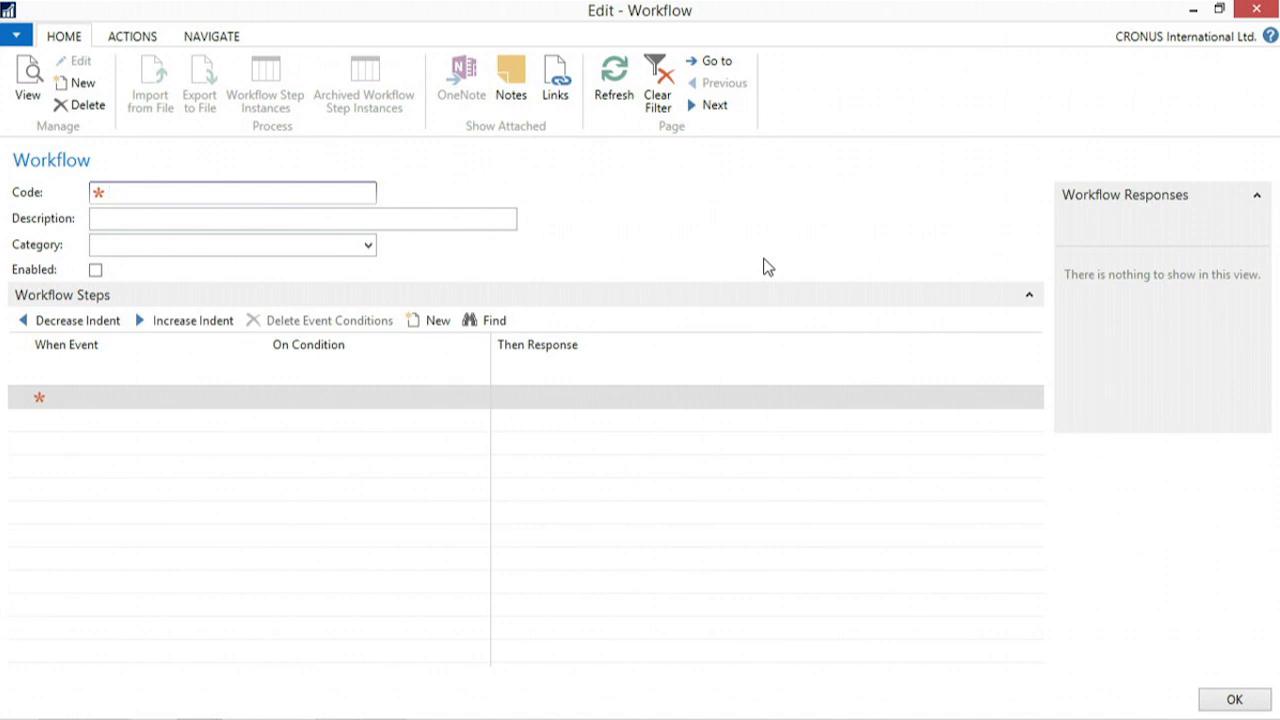
type("item01")
key("Tab")
type("Item modif")
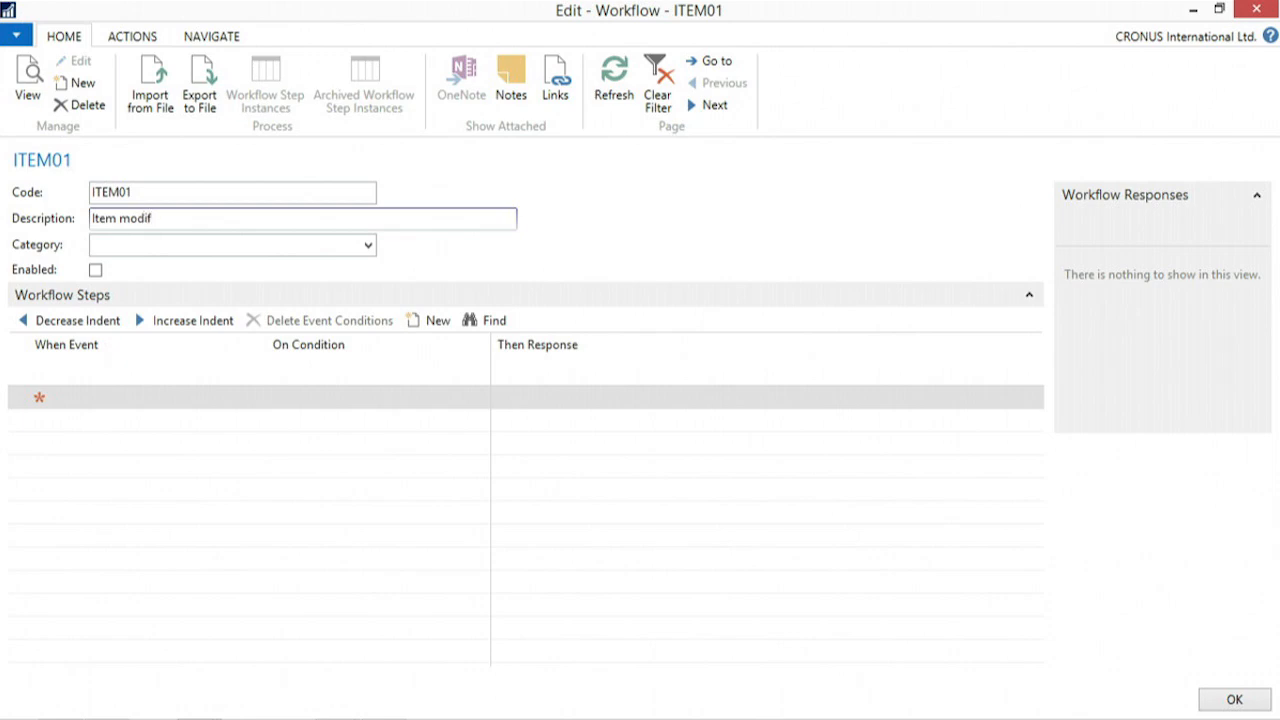
type("ications")
key("Tab")
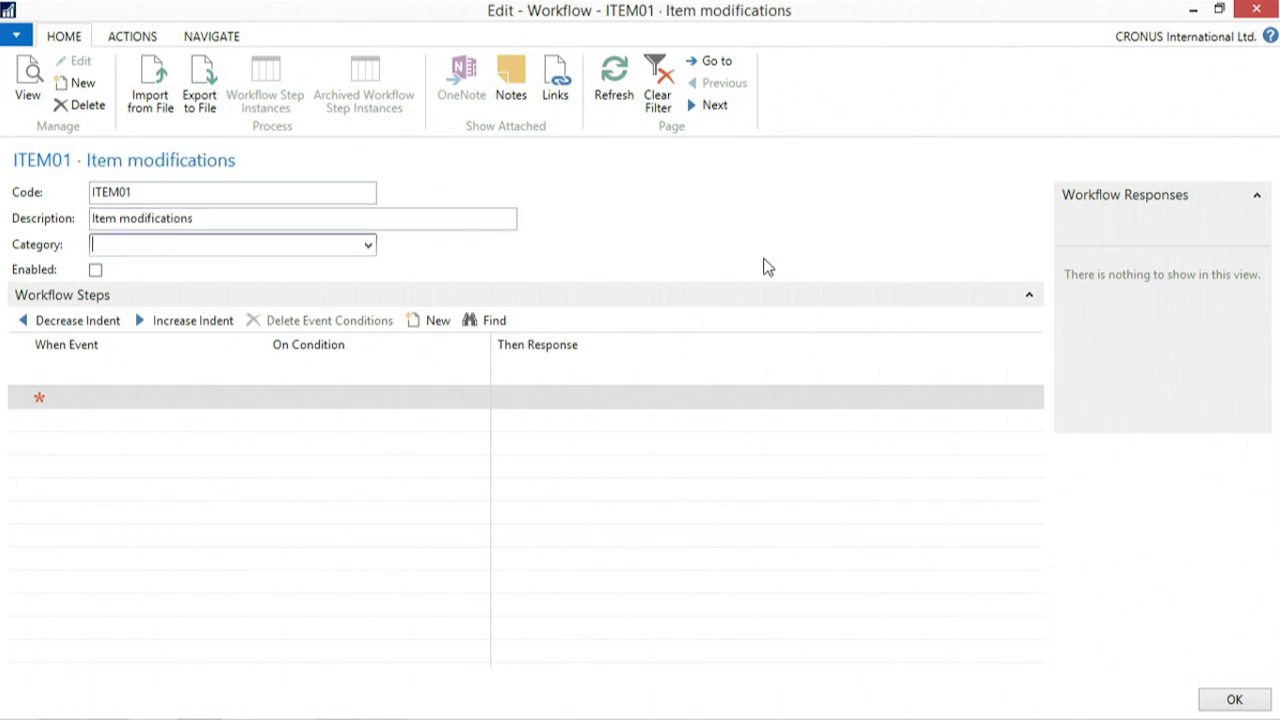
left_click(368, 245)
left_click(102, 391)
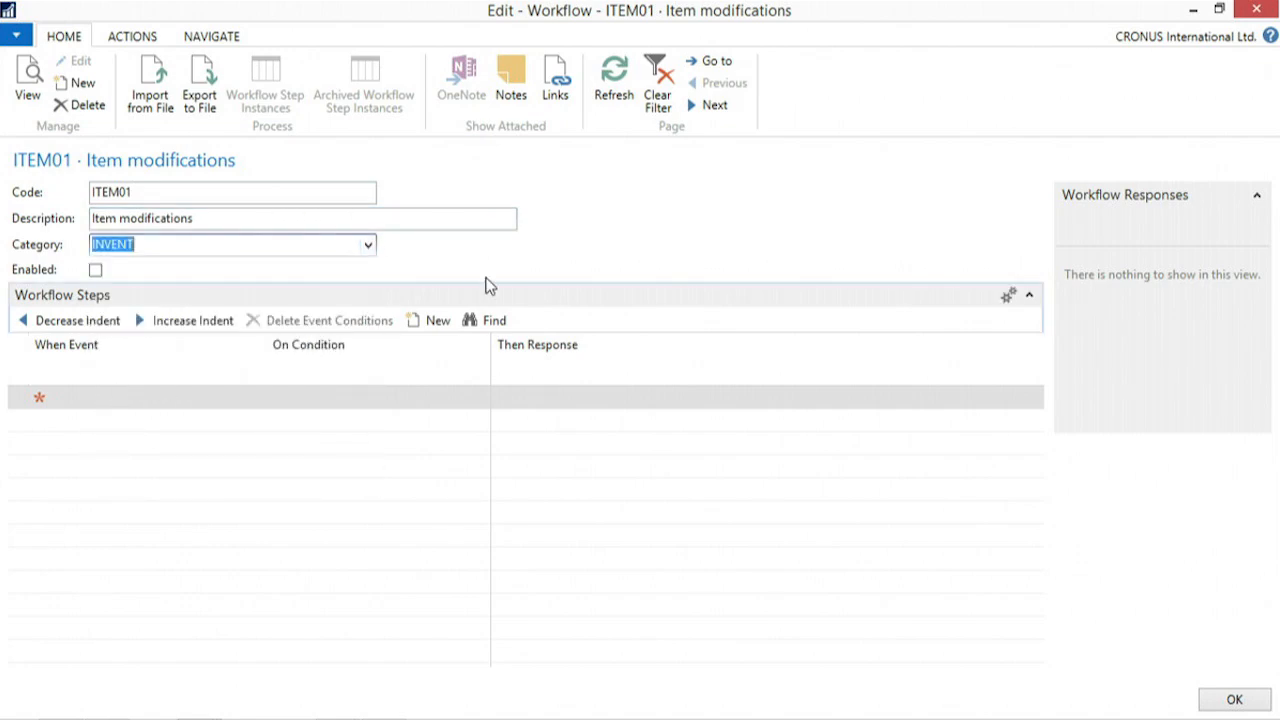
- Set the event of the first workflow step to "An item record is changed."
left_click(57, 401)
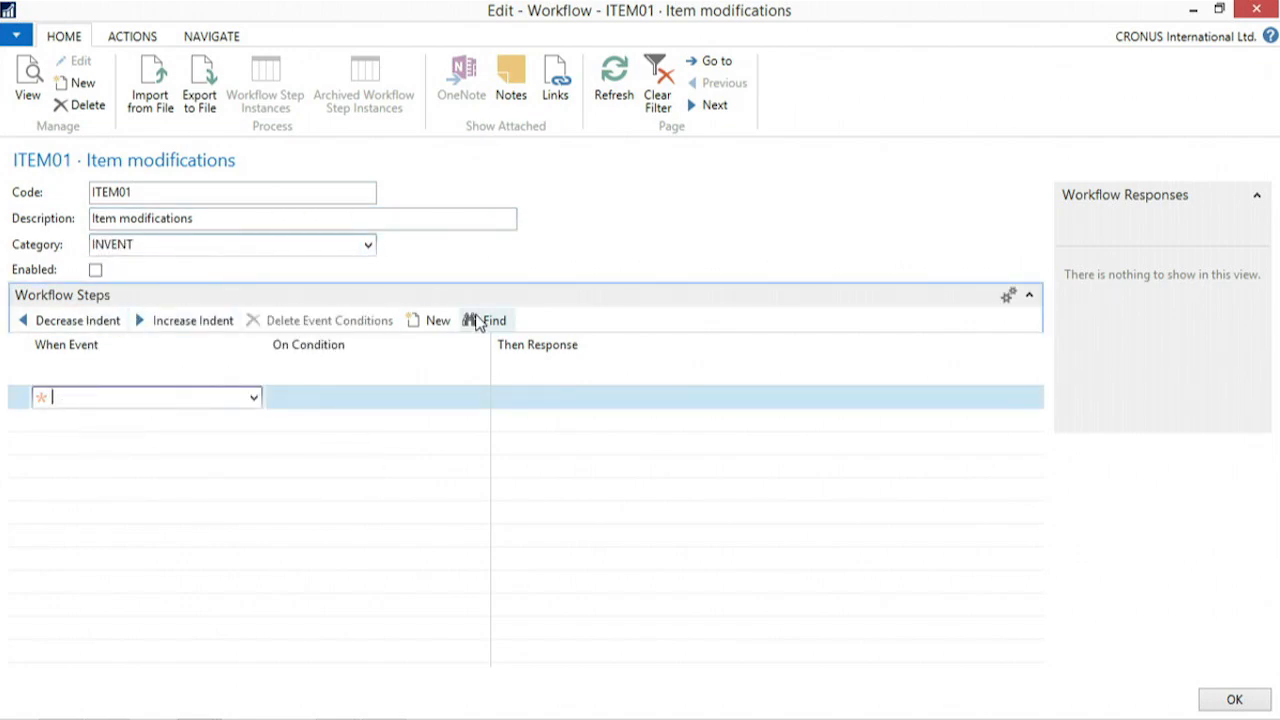
left_click(255, 399)
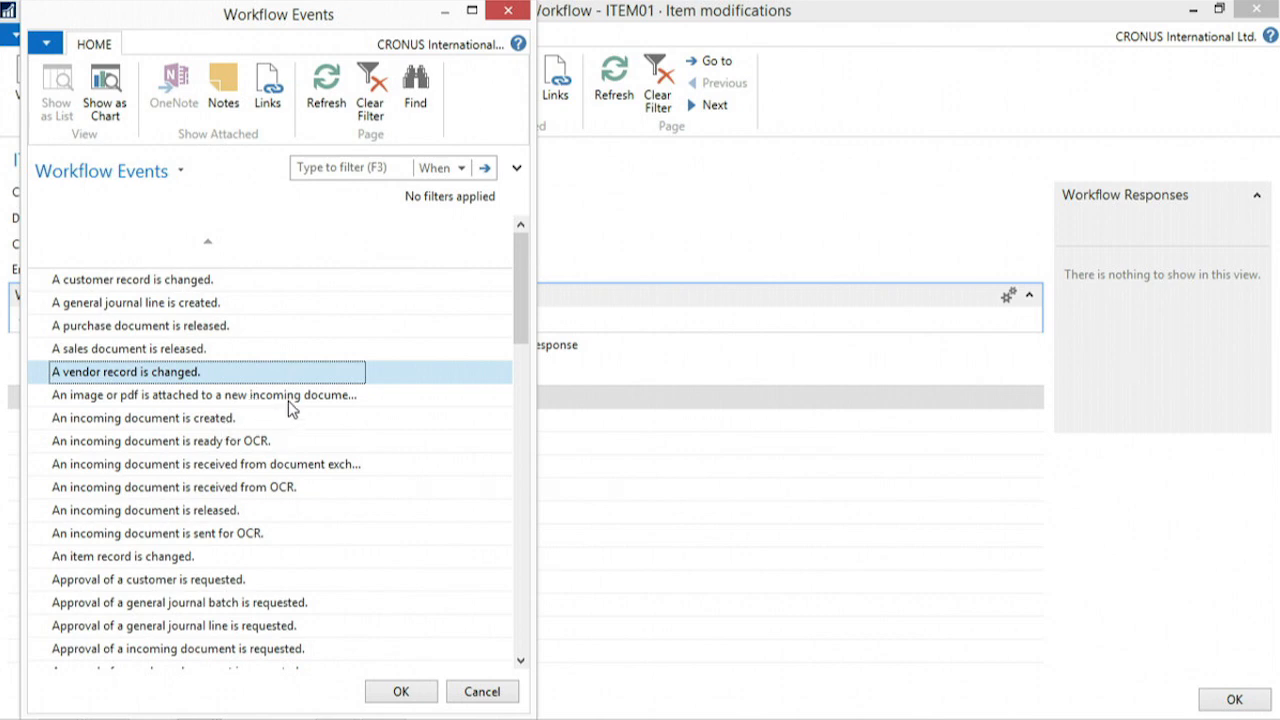
left_click(66, 560)
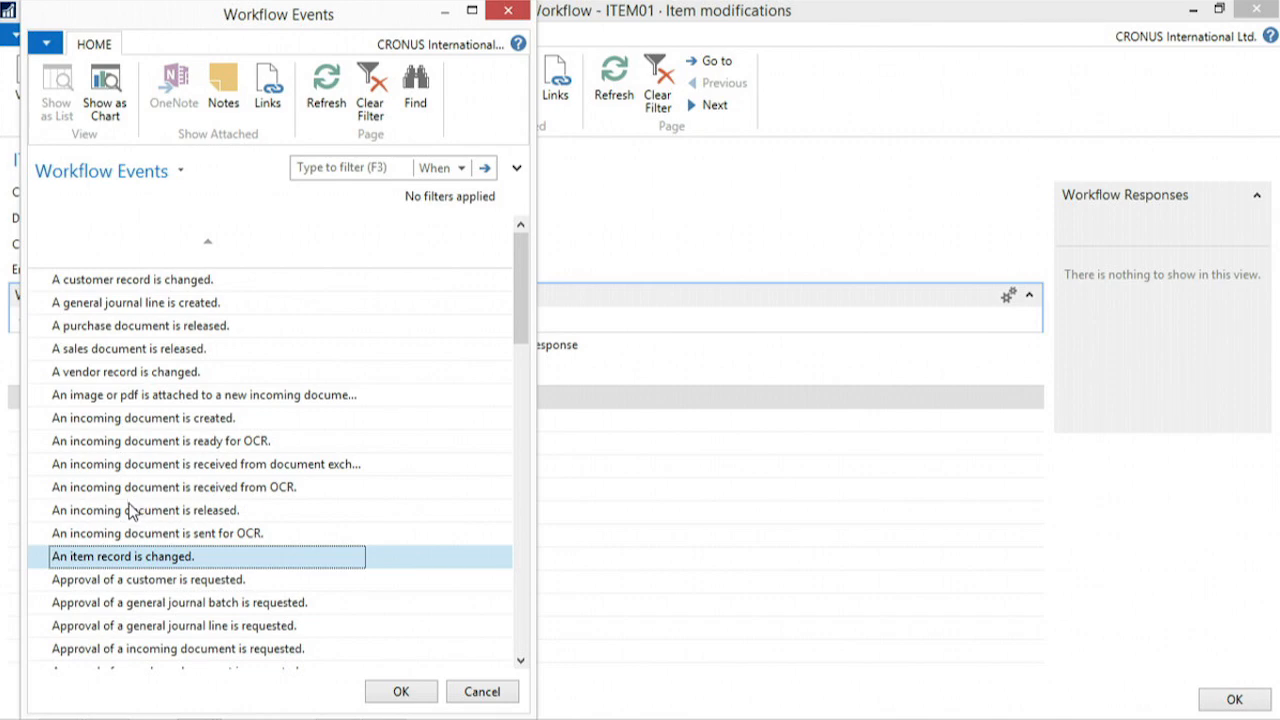
left_click(400, 691)
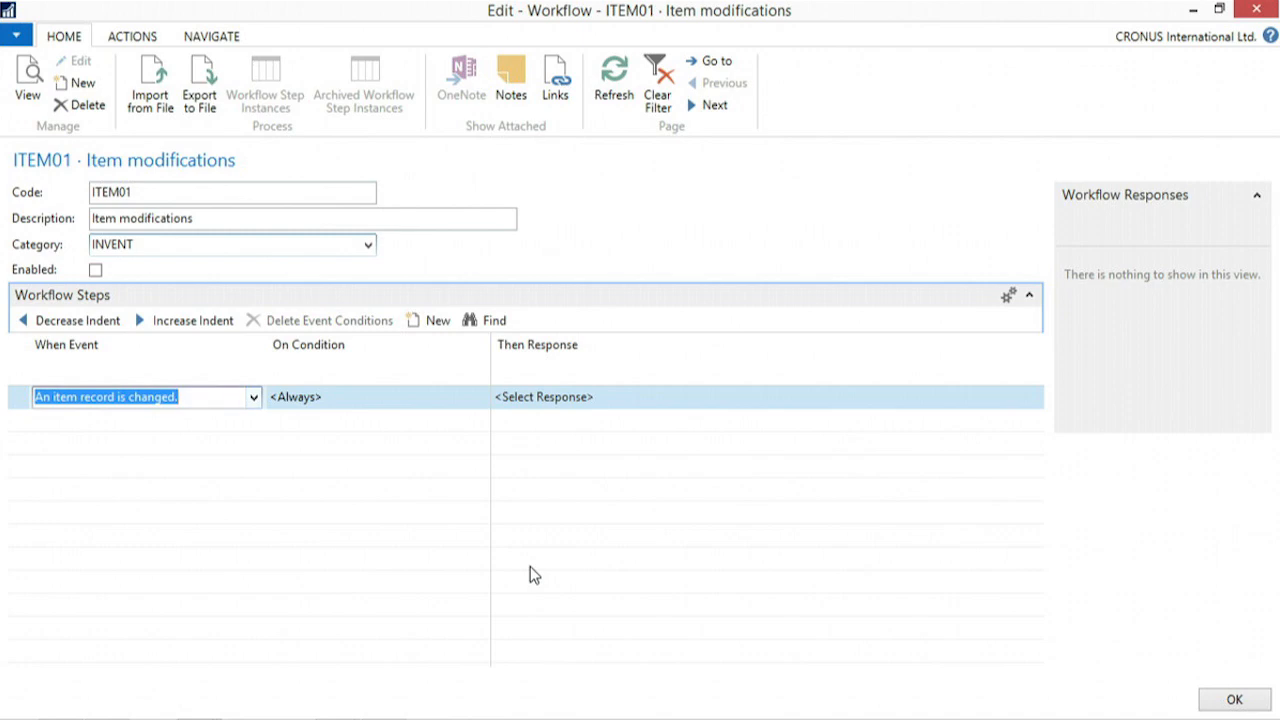
- Add a field value change condition to the item event, finding "reorder" in the field list and choosing the Reorder Point field
key("Tab")
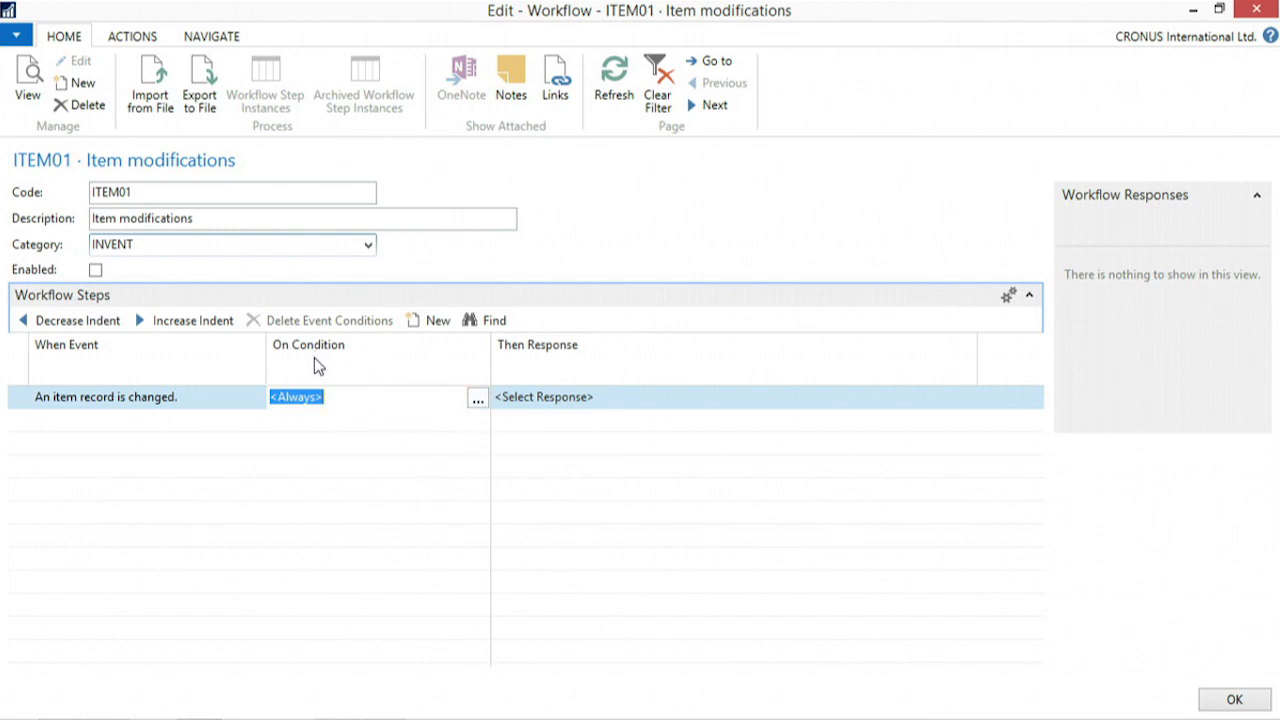
left_click(478, 400)
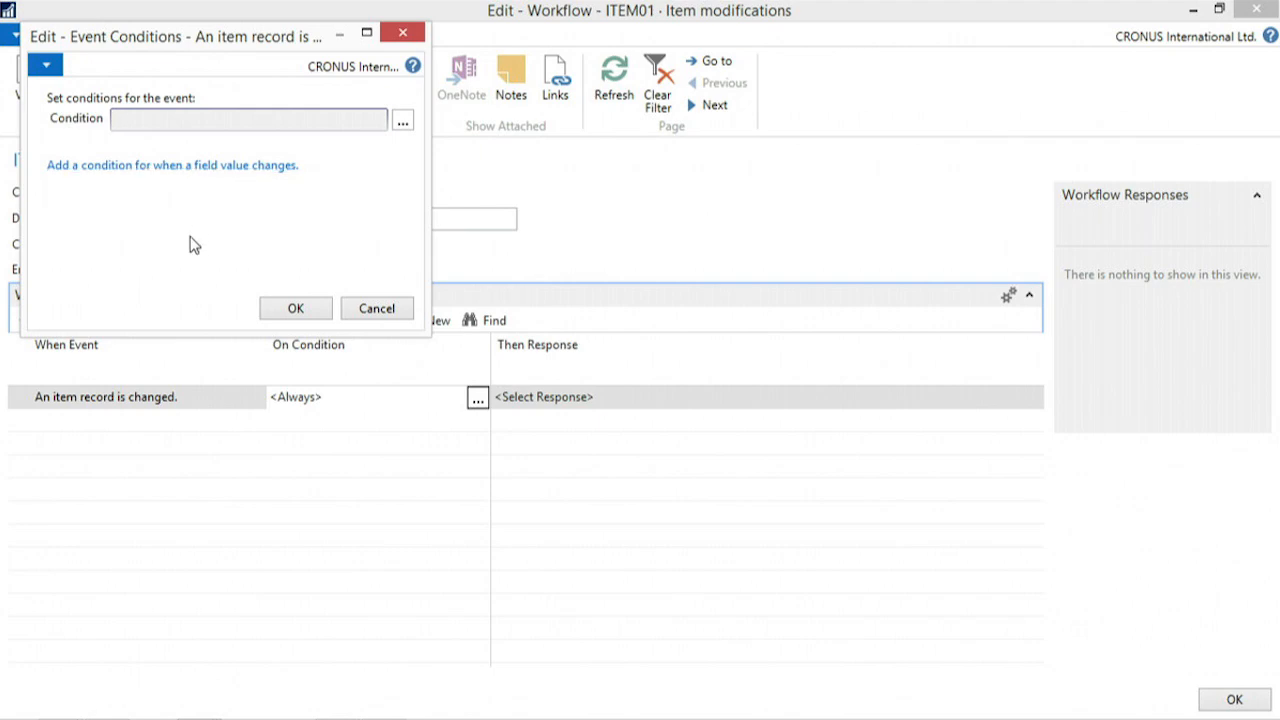
left_click(182, 164)
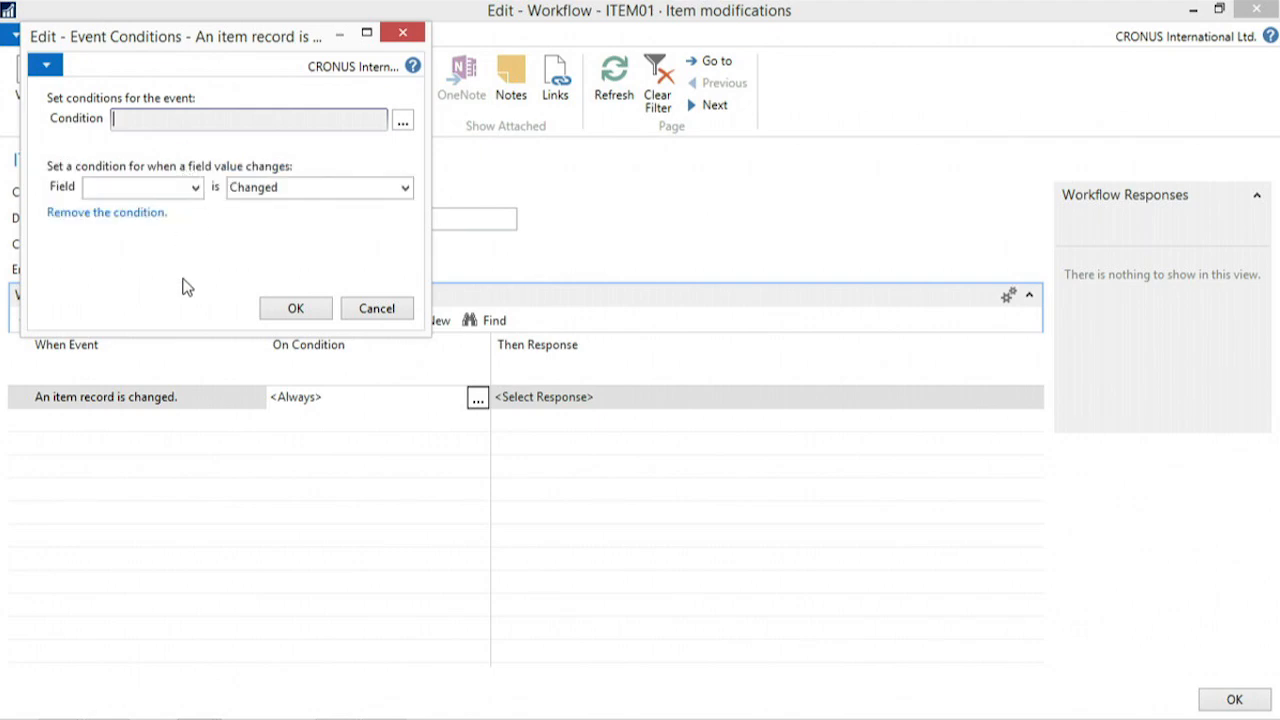
left_click(196, 188)
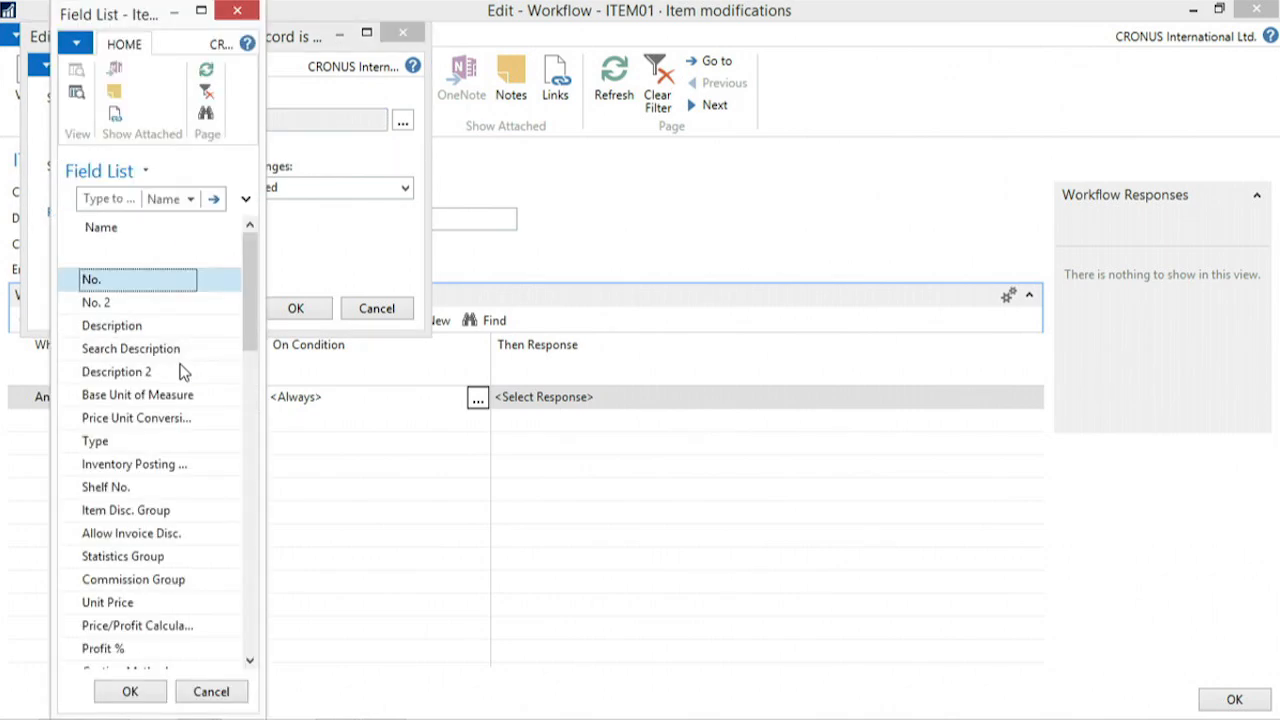
left_click_drag(258, 397, 543, 397)
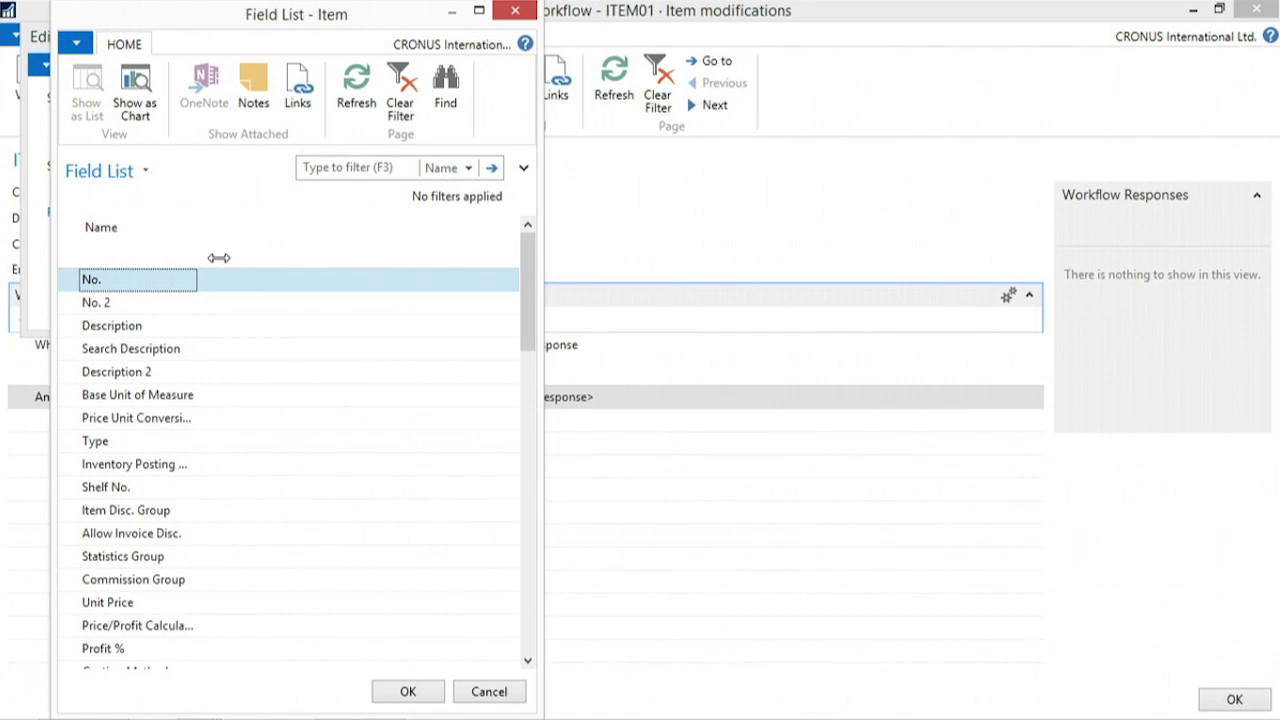
left_click_drag(220, 254, 314, 297)
left_click(163, 348)
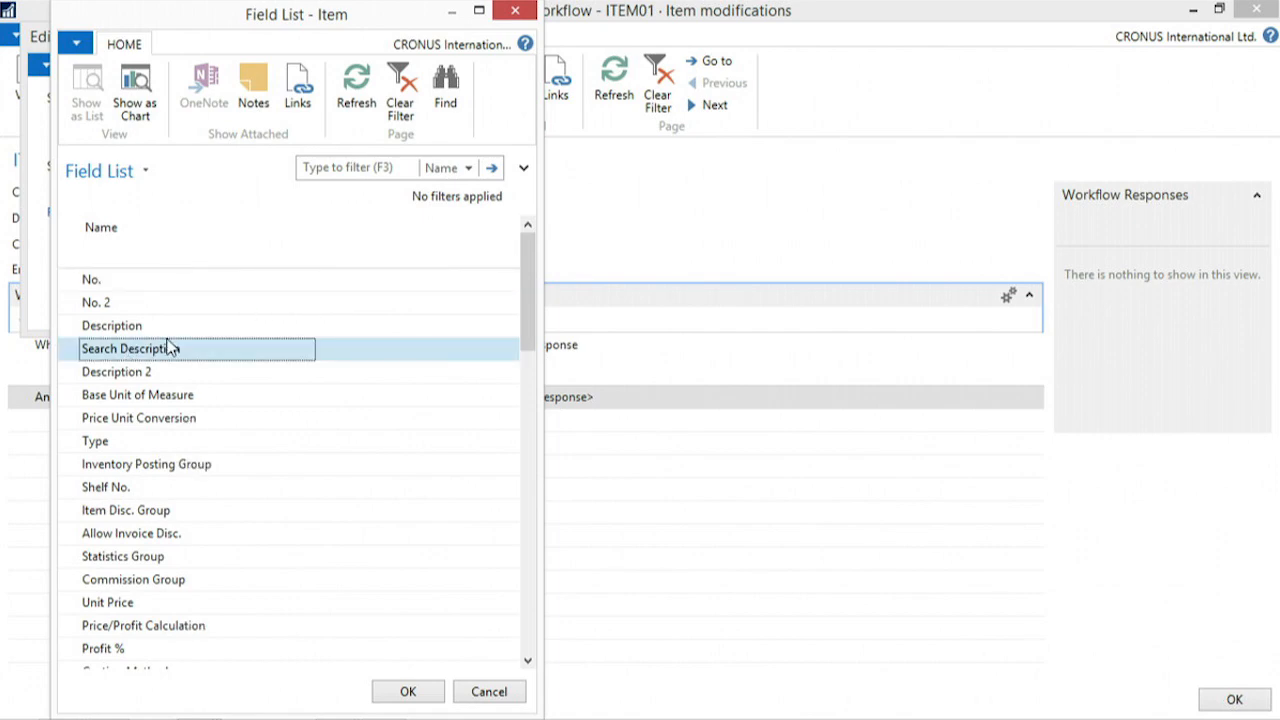
key("ctrl+f")
type("reorder")
key("Escape")
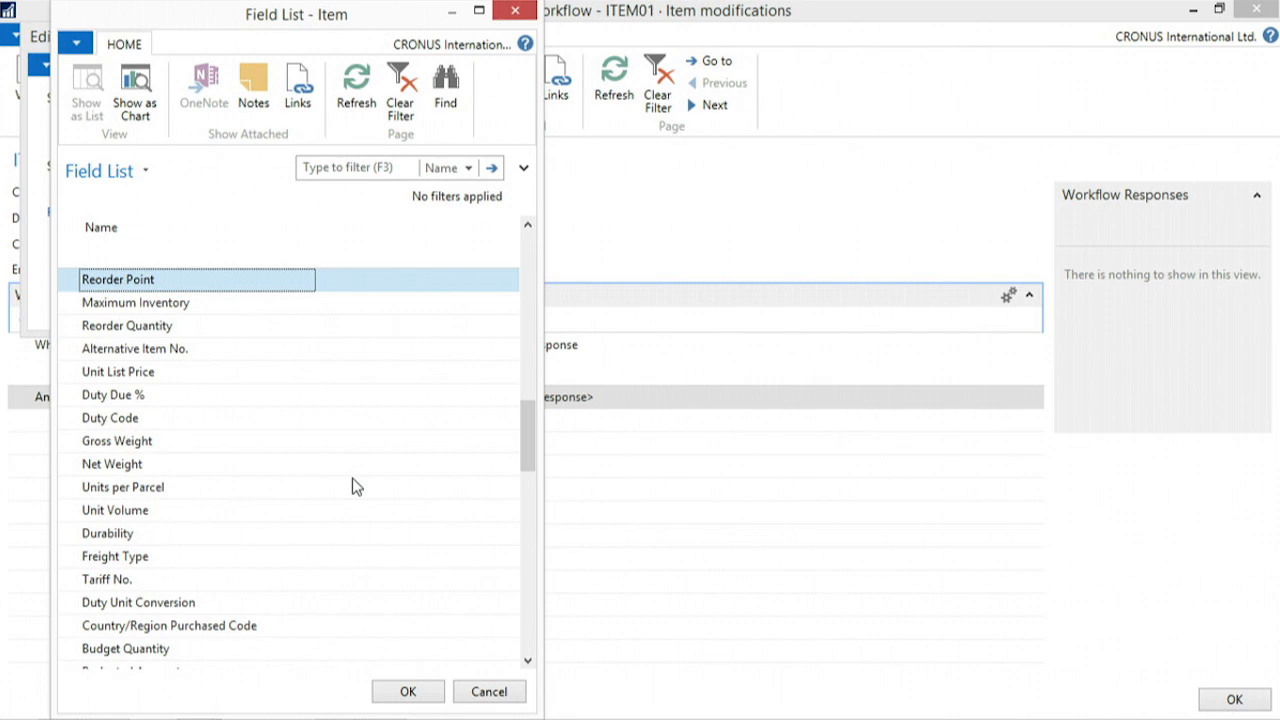
left_click(405, 692)
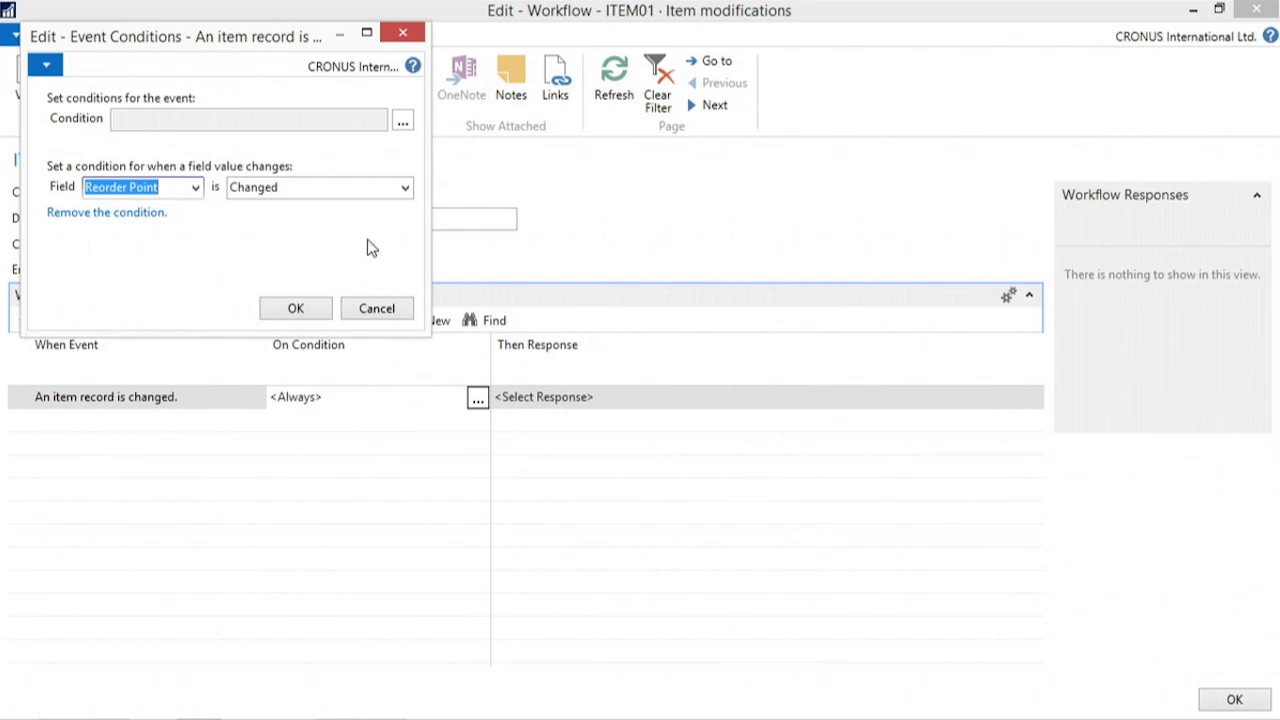
- Look through the change types offered for the Reorder Point condition
key("Tab")
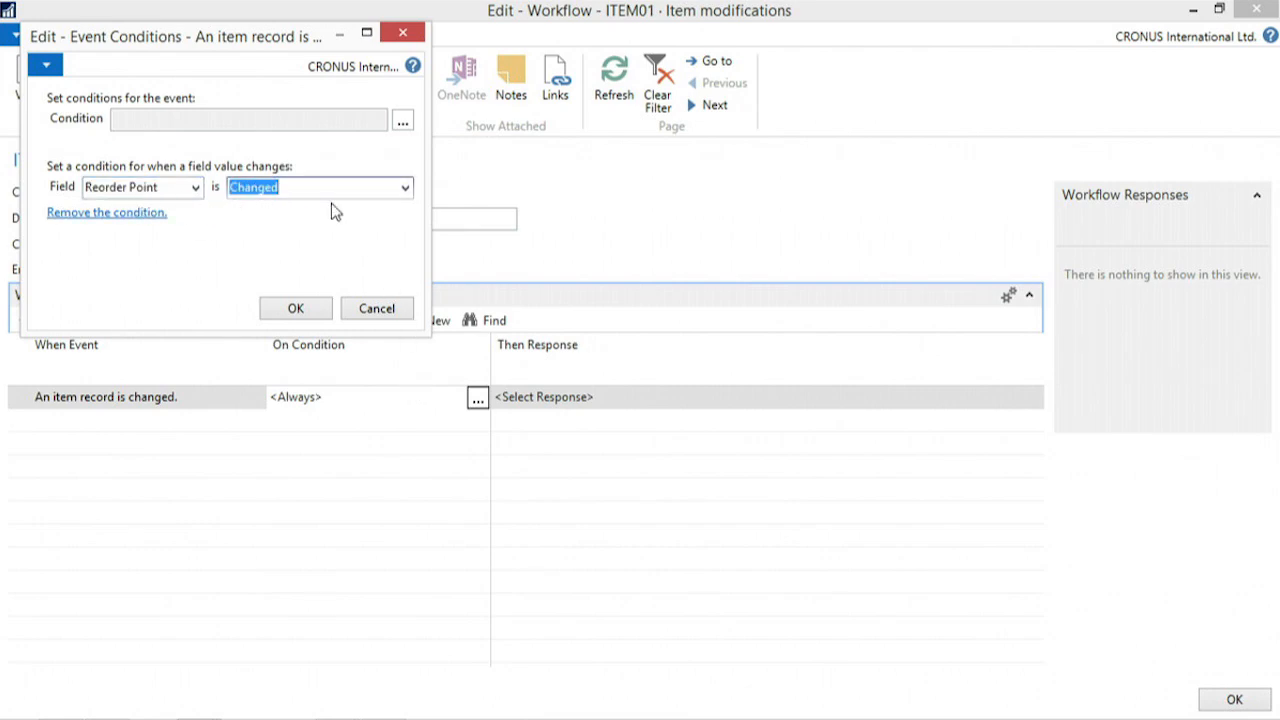
left_click(405, 188)
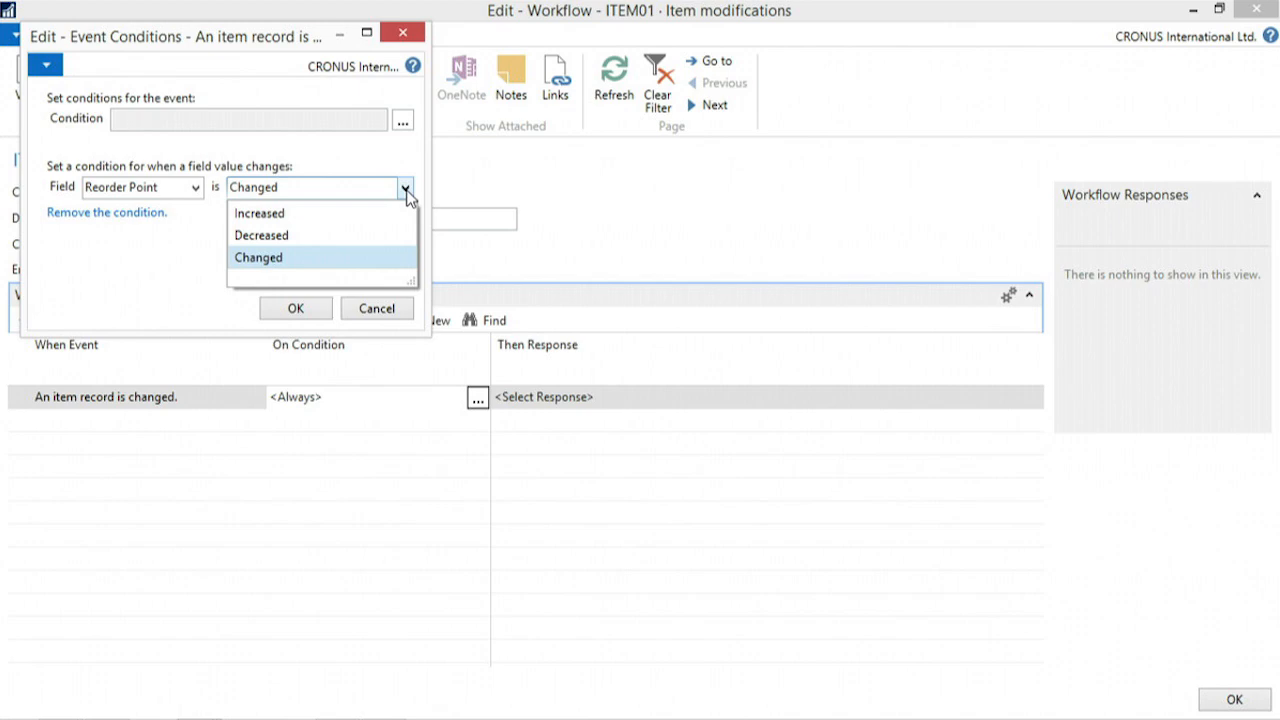
left_click(170, 265)
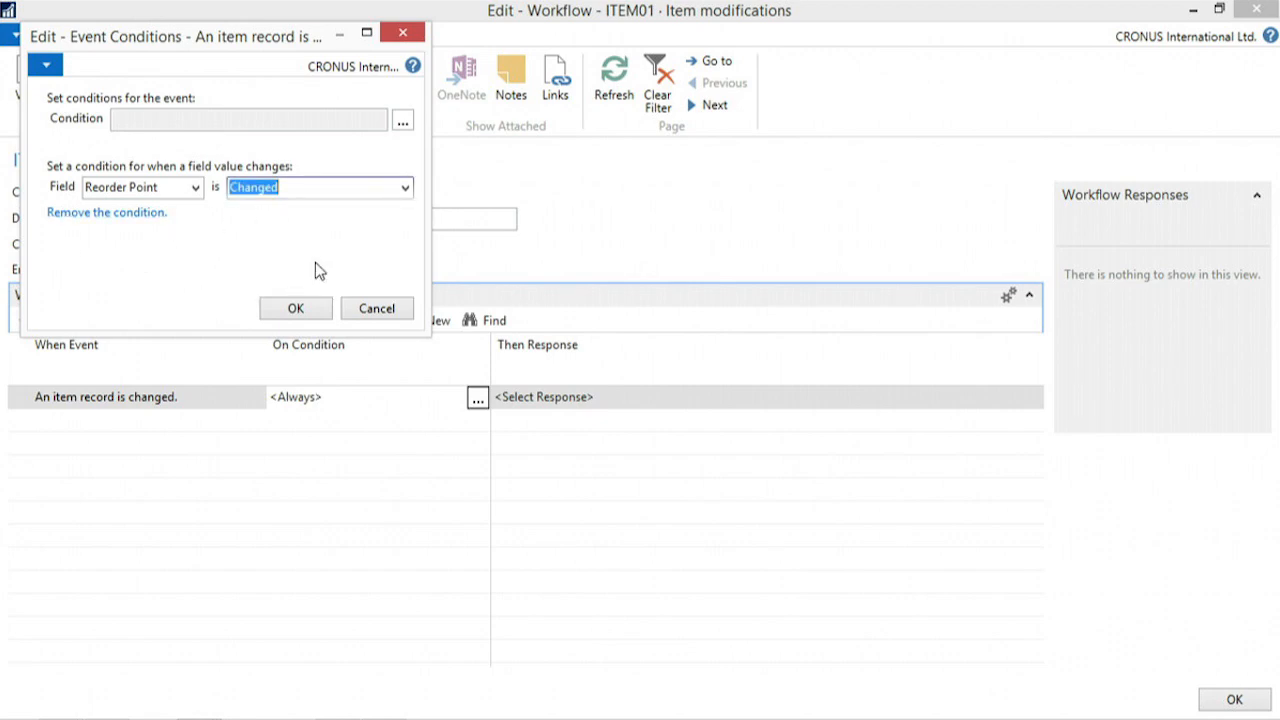
- Accept the condition that Reorder Point is Changed, and choose "Create a notification for %1." as the workflow step's response
left_click(306, 306)
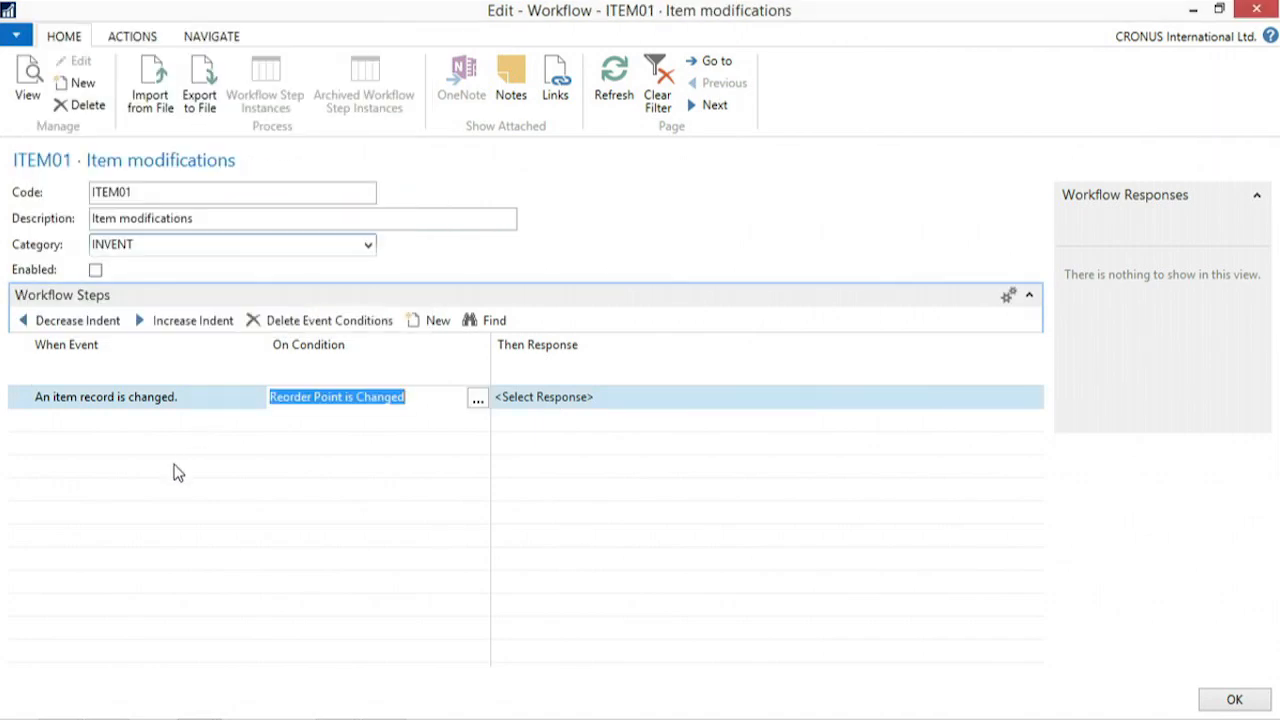
key("Tab")
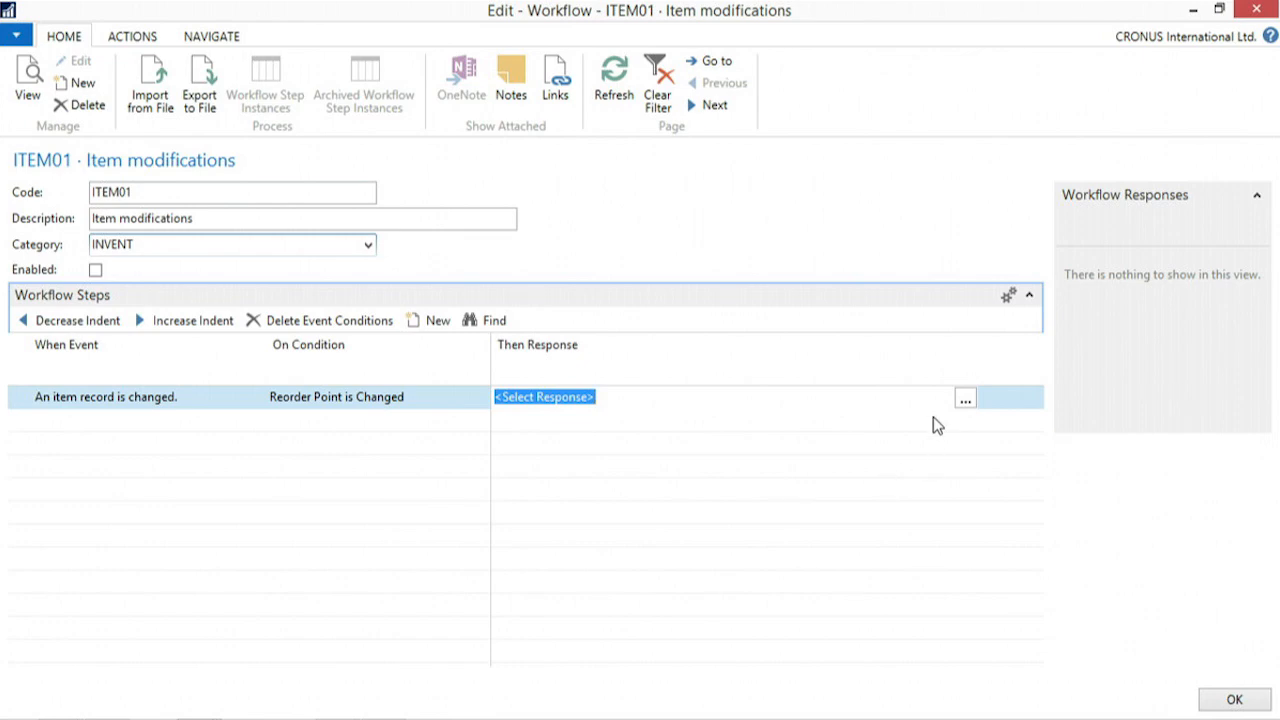
left_click(965, 402)
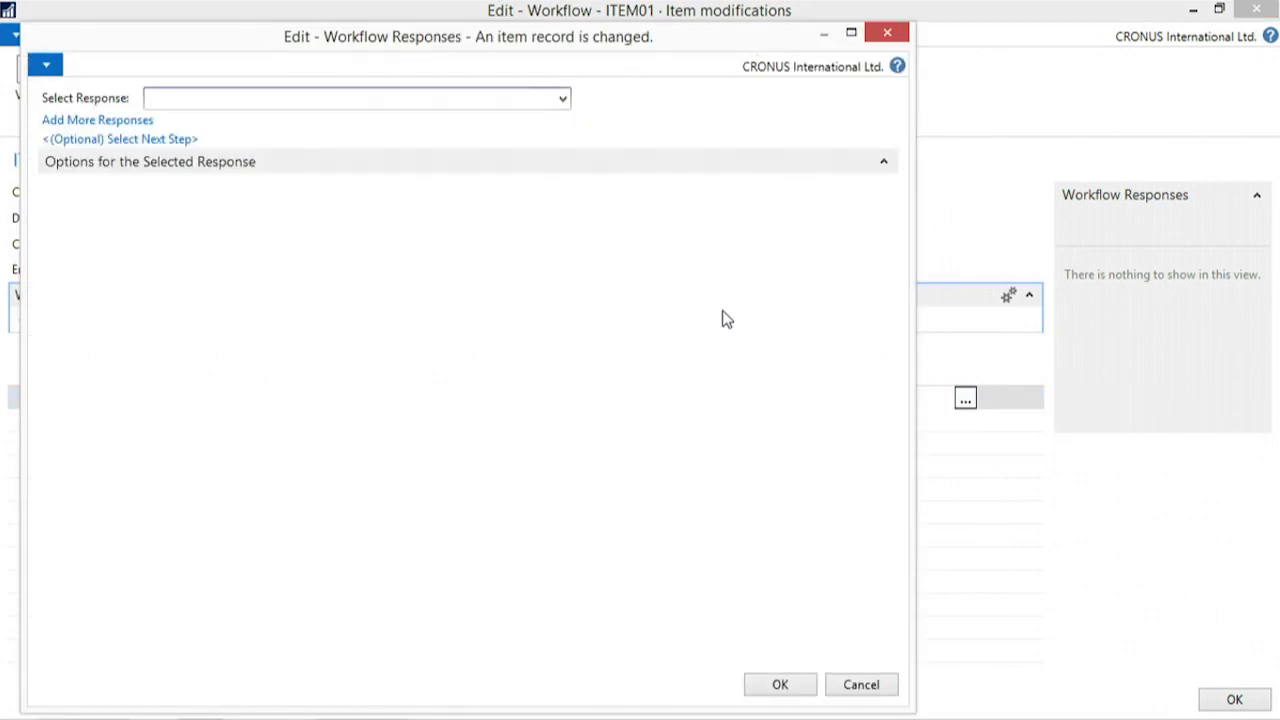
left_click(563, 99)
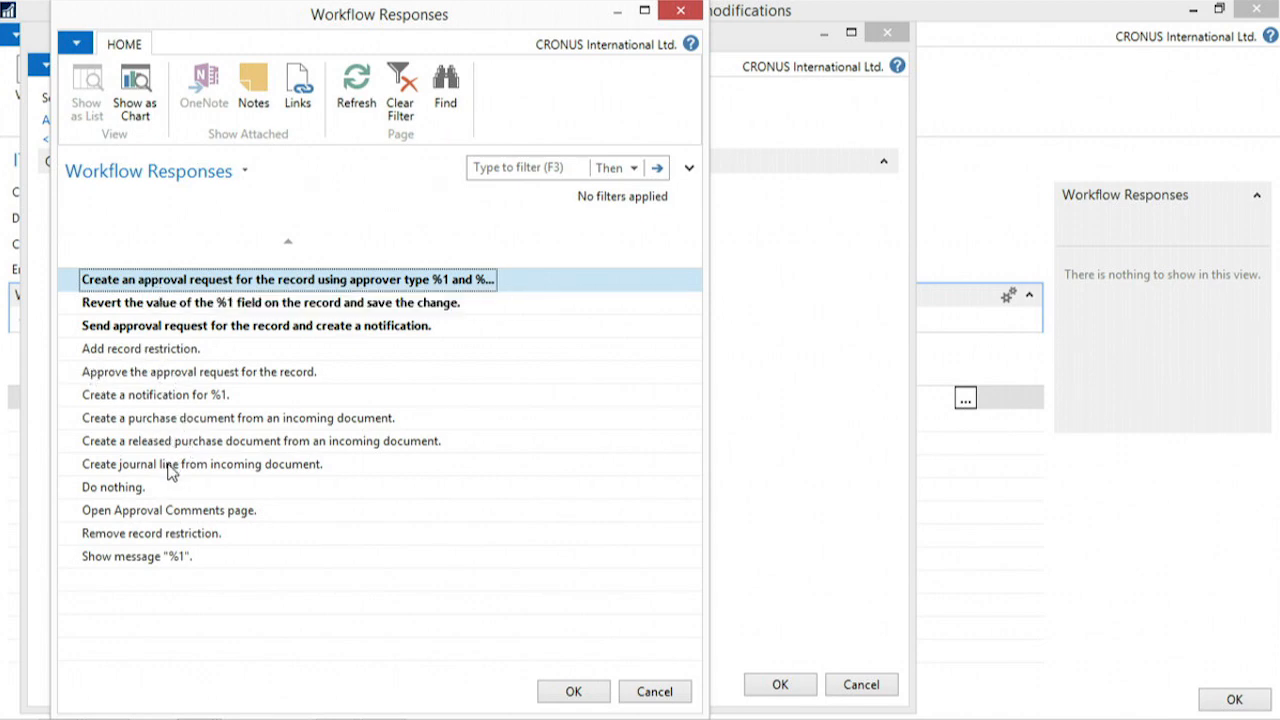
left_click(147, 397)
left_click(600, 688)
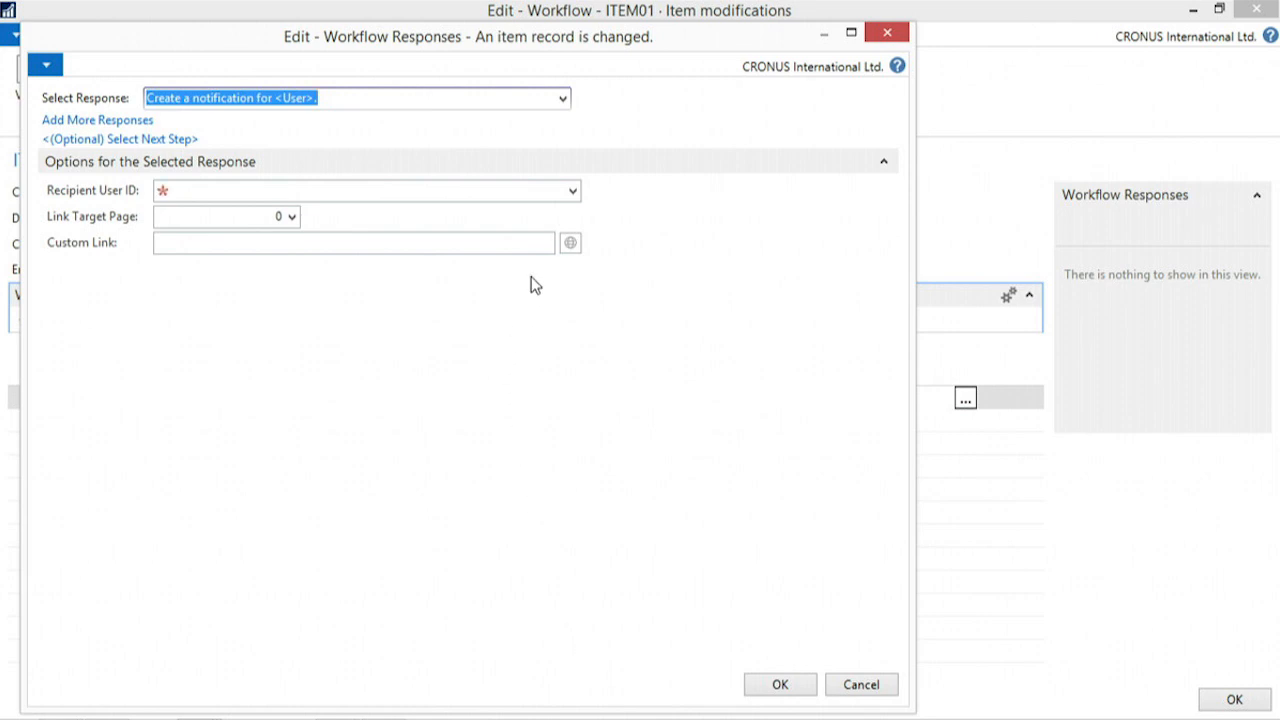
- Set the notification's recipient user ID to PLATAAN-STUDIO\PLATAAN, accept the response, and enable the ITEM01 workflow
left_click(575, 194)
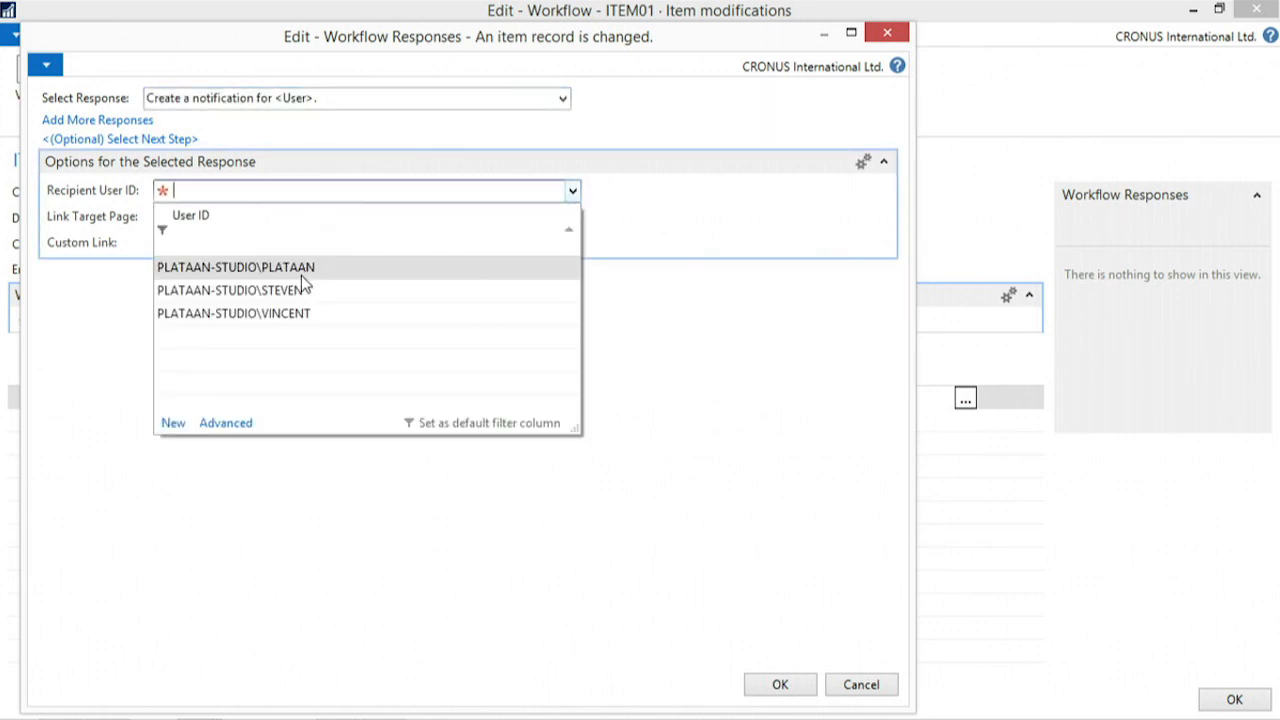
left_click(299, 267)
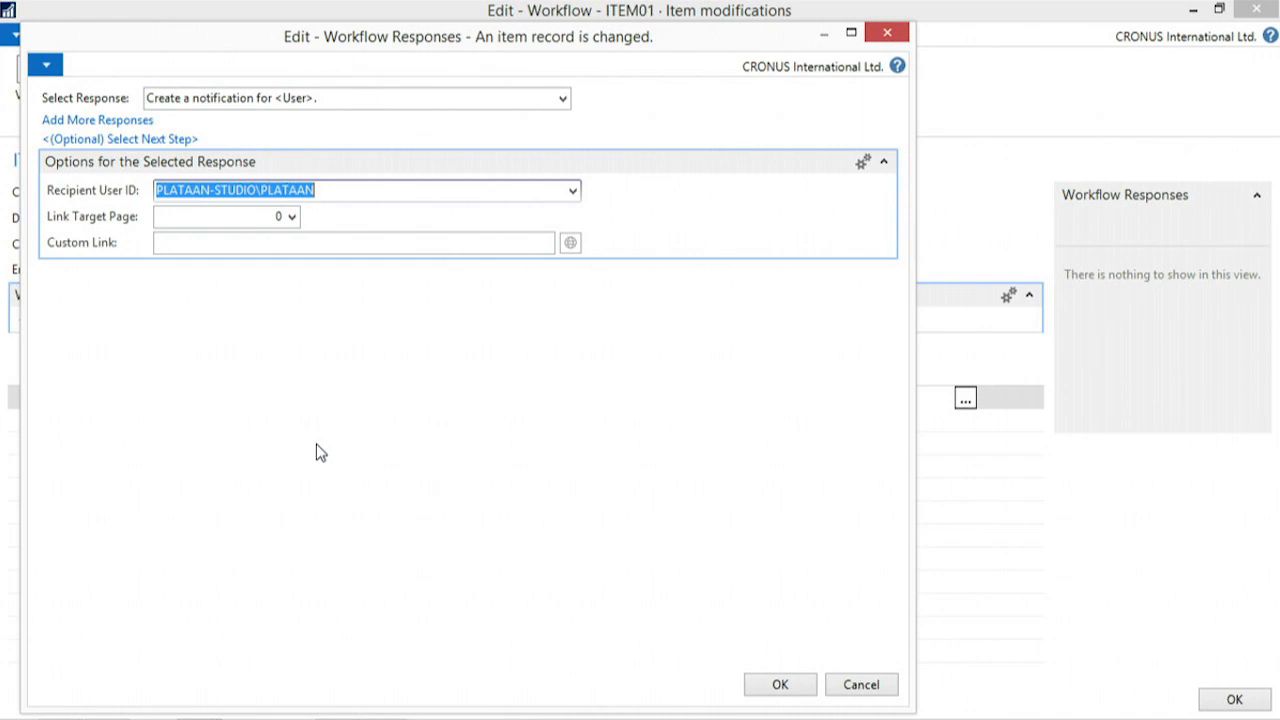
key("Tab")
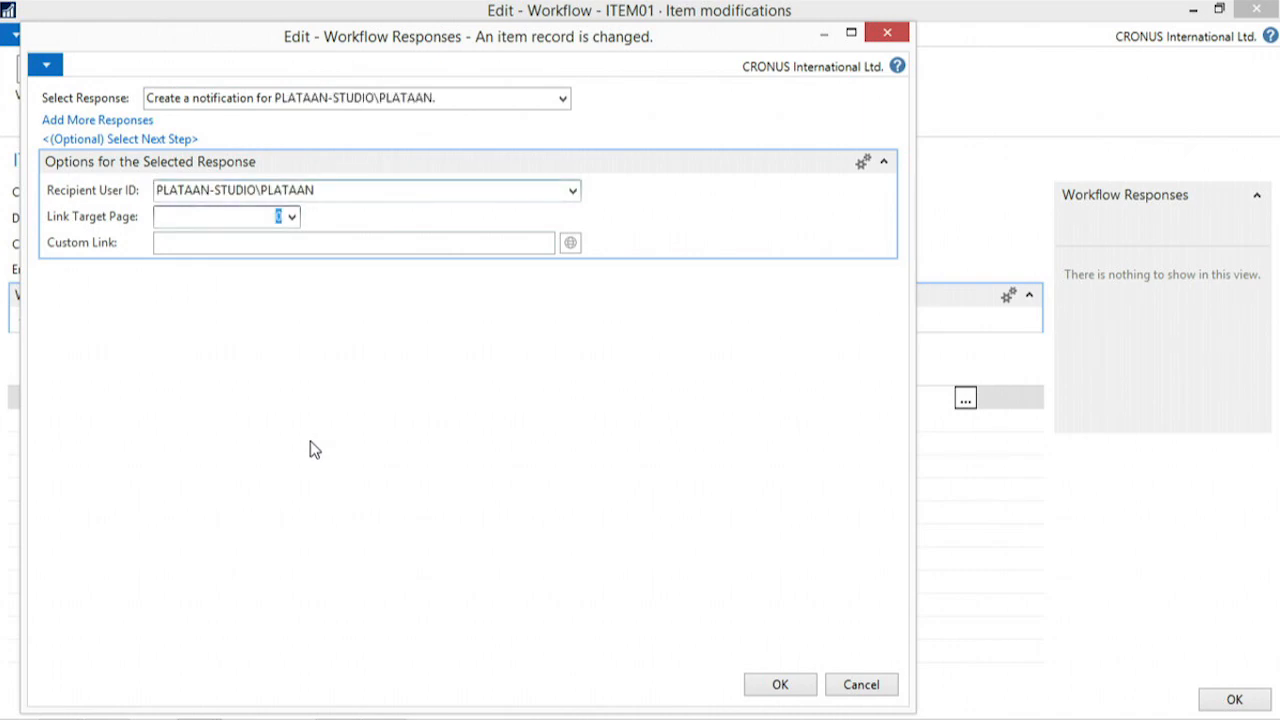
left_click(785, 684)
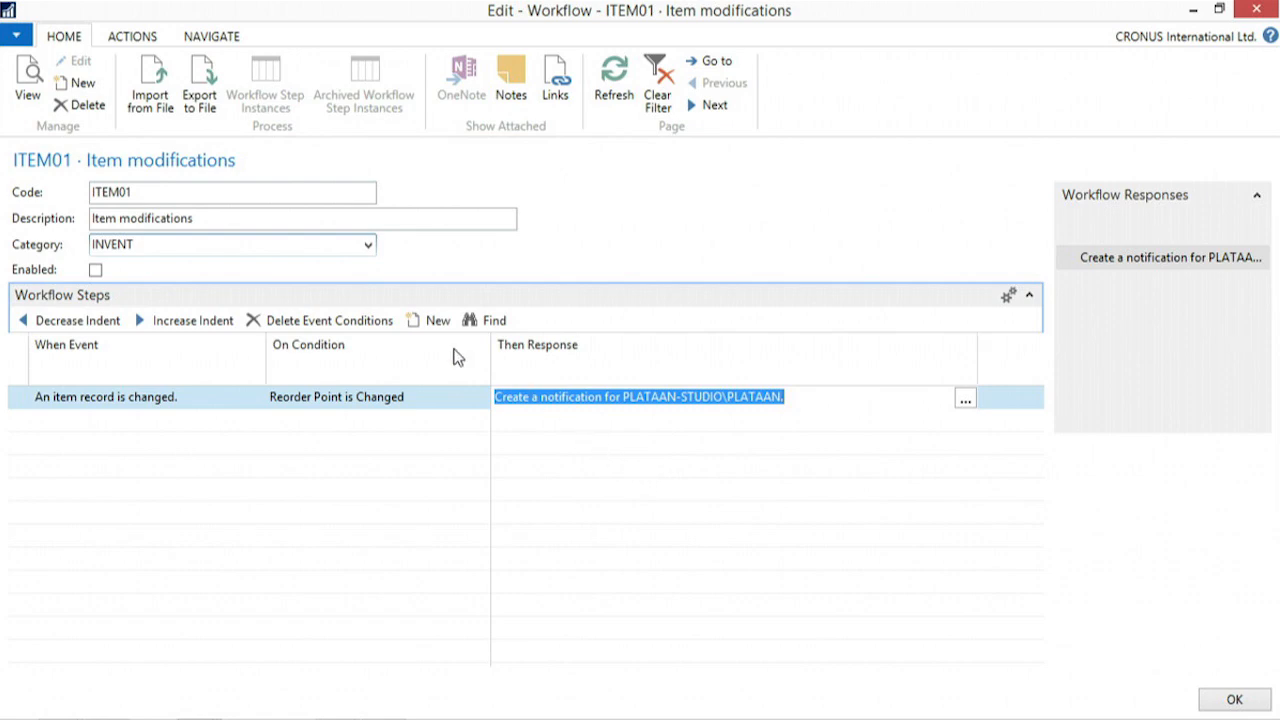
left_click(97, 271)
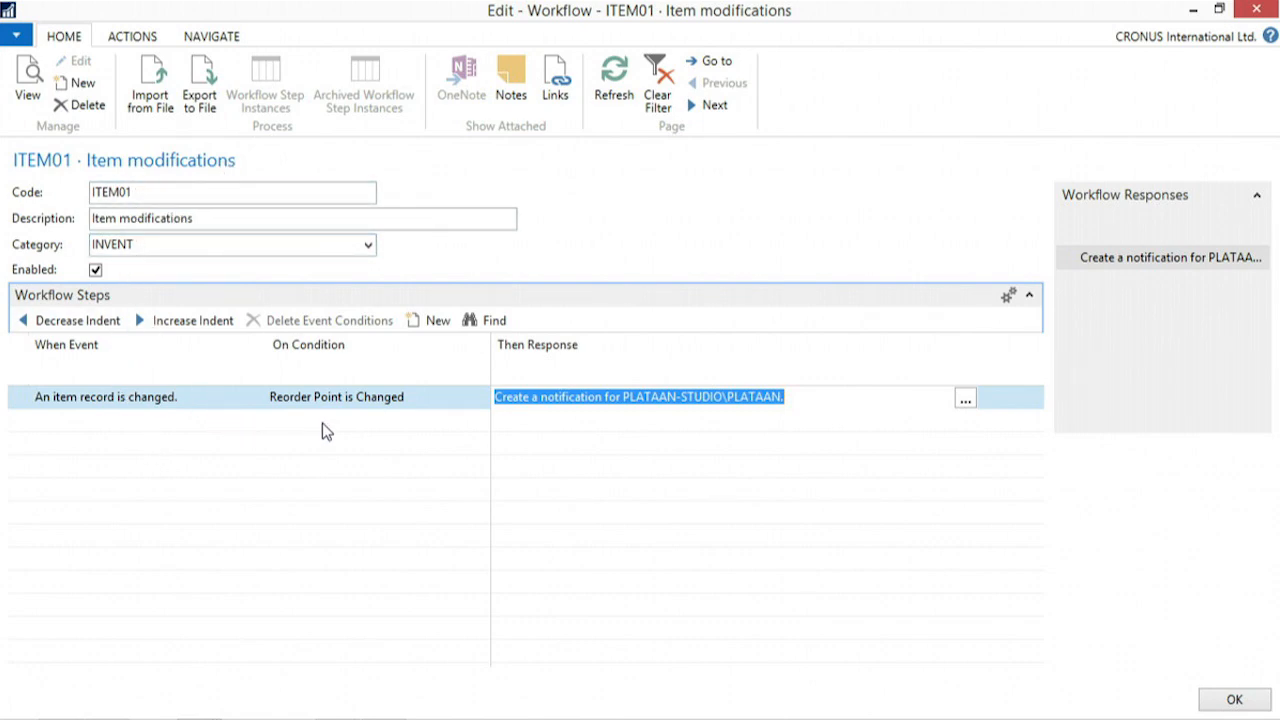
mouse_move(322, 423)
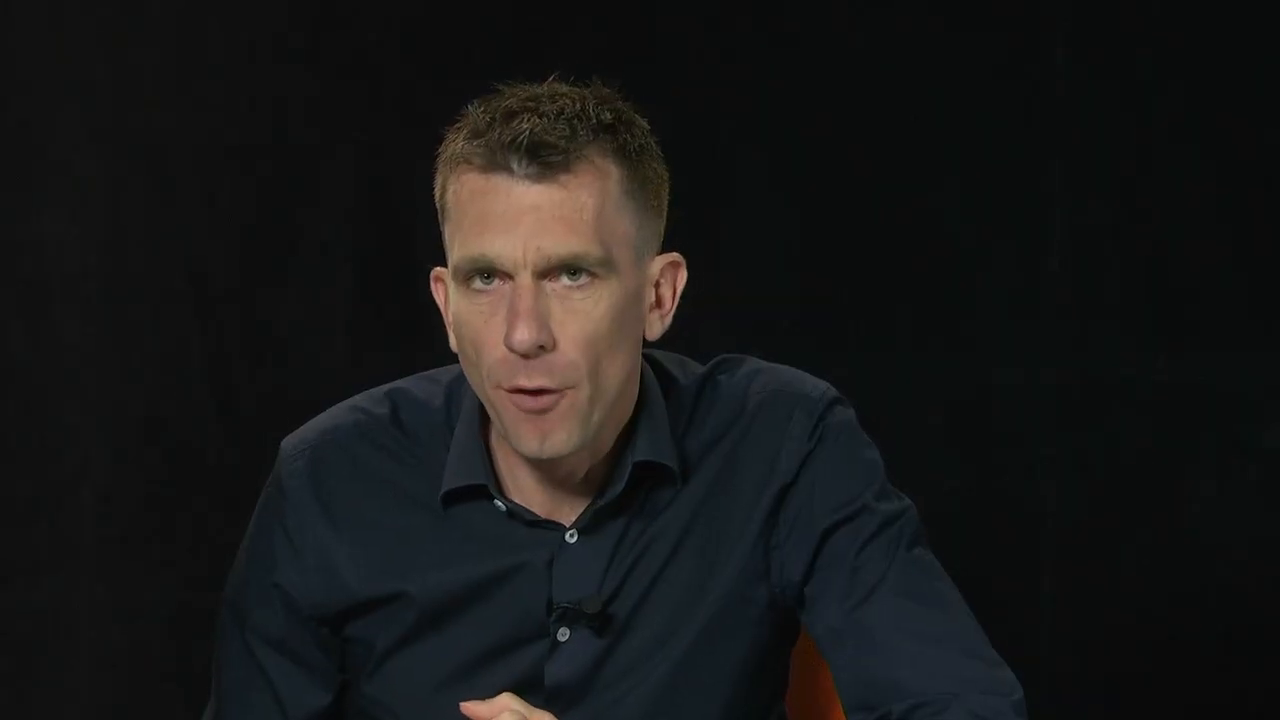